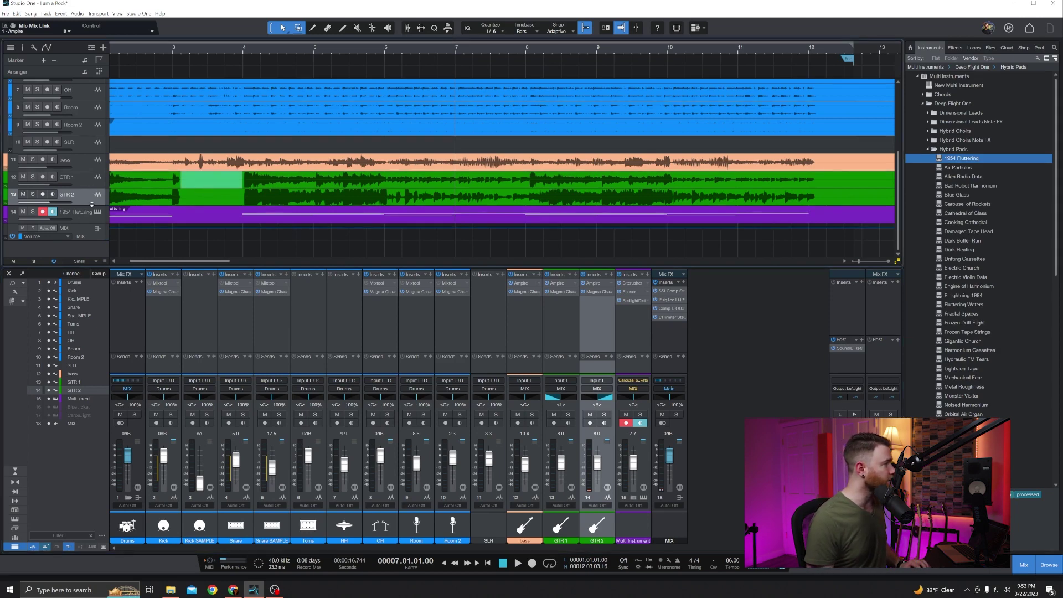
scroll(201, 191, up, 3)
Hide the mixer, cut the bar-3 snippet from GTR 1, and paste copies at bars 15 and 17
key(F3)
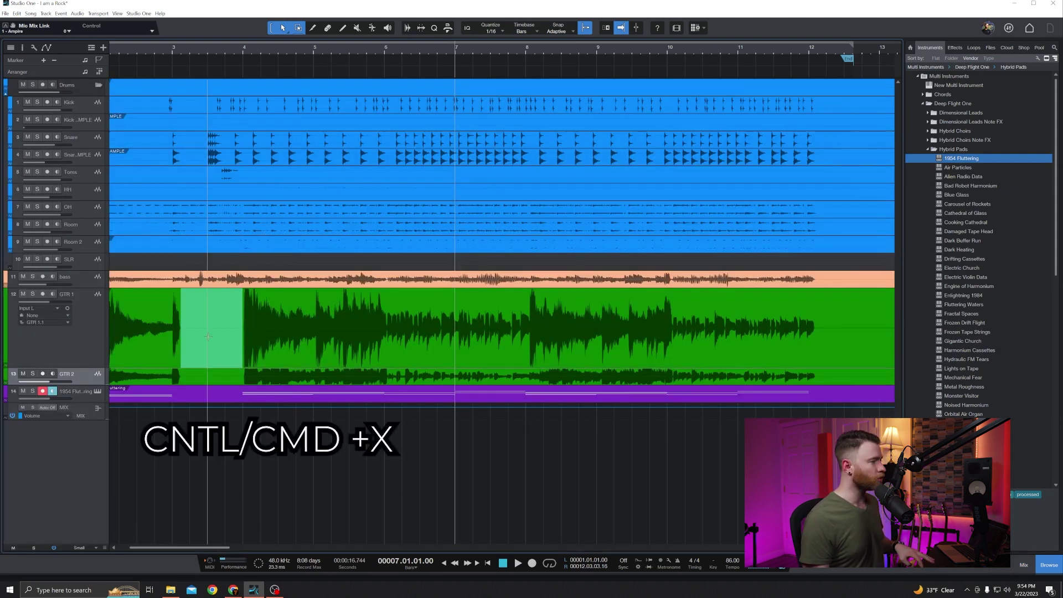
key(ctrl+x)
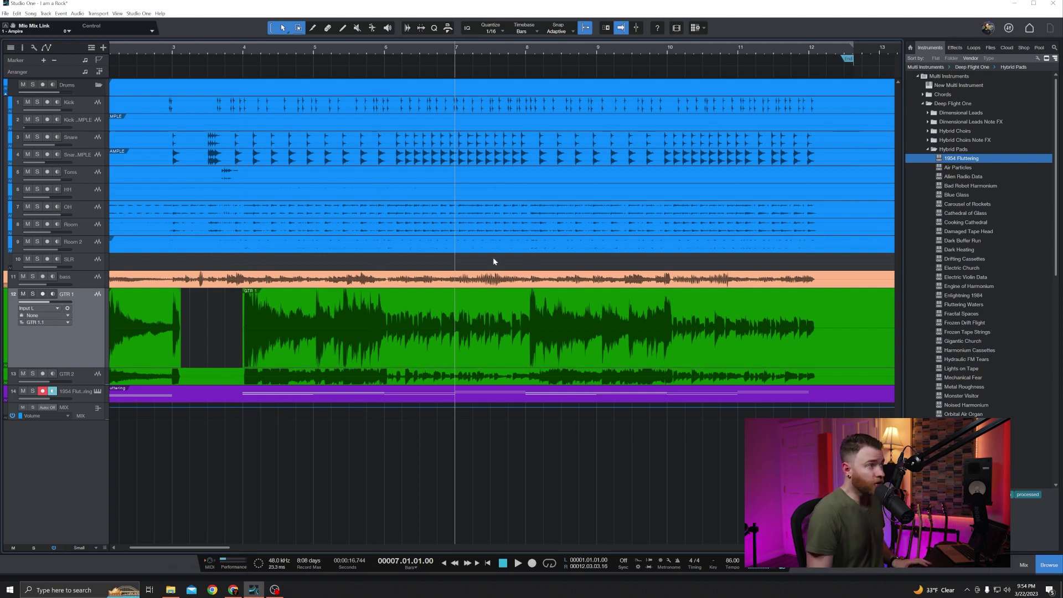
scroll(527, 347, right, 5)
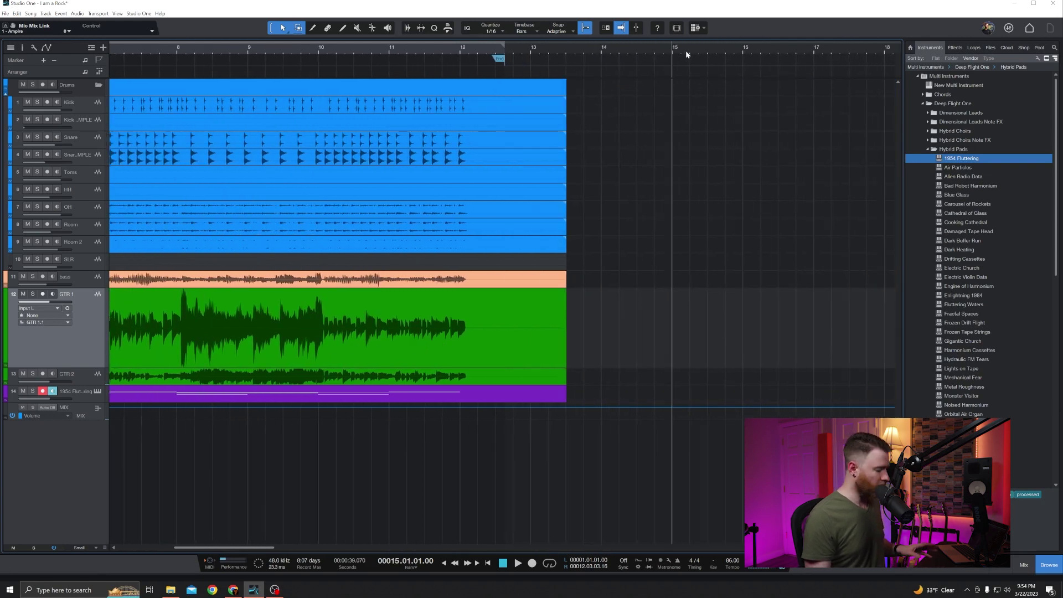
key(ctrl+v)
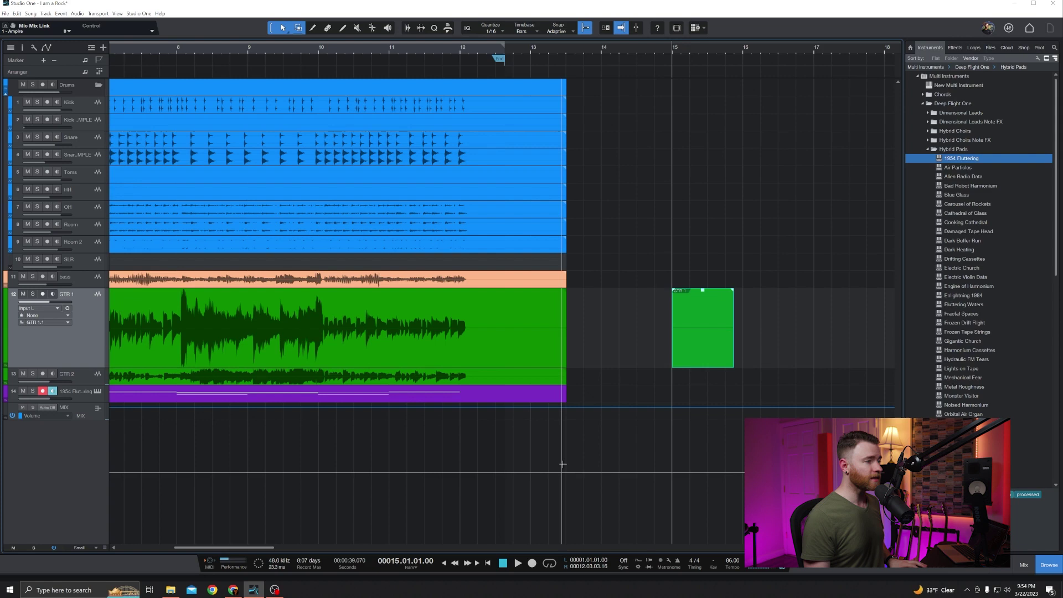
key(ctrl+c)
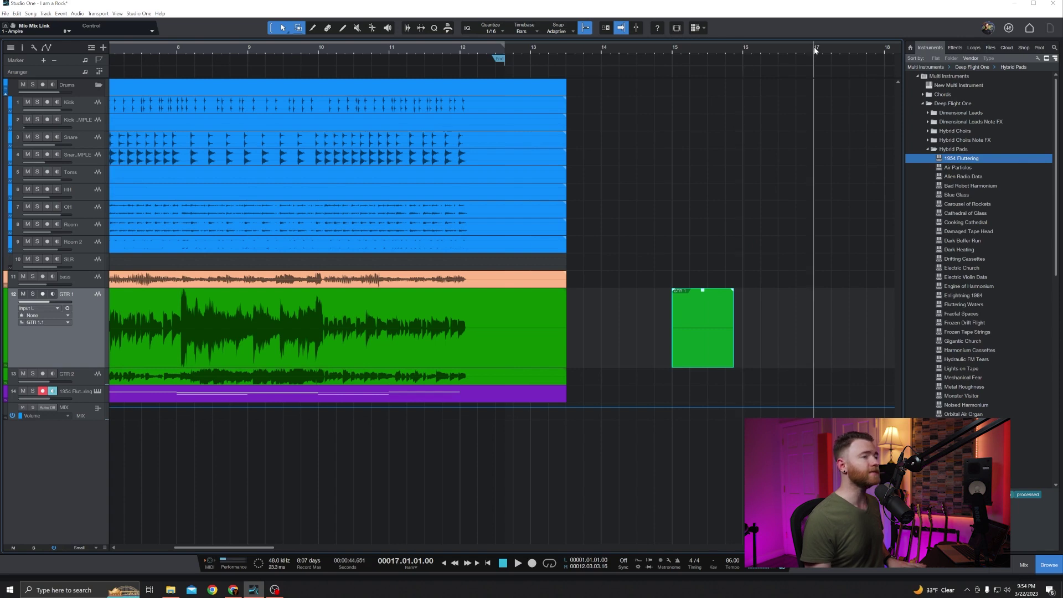
key(ctrl+v)
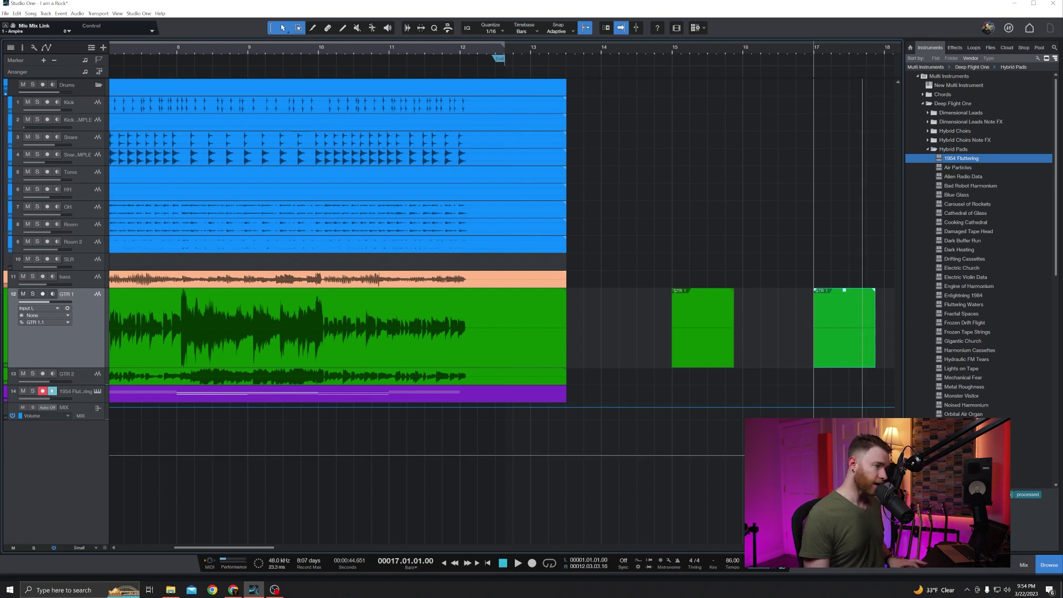
scroll(645, 383, right, 5)
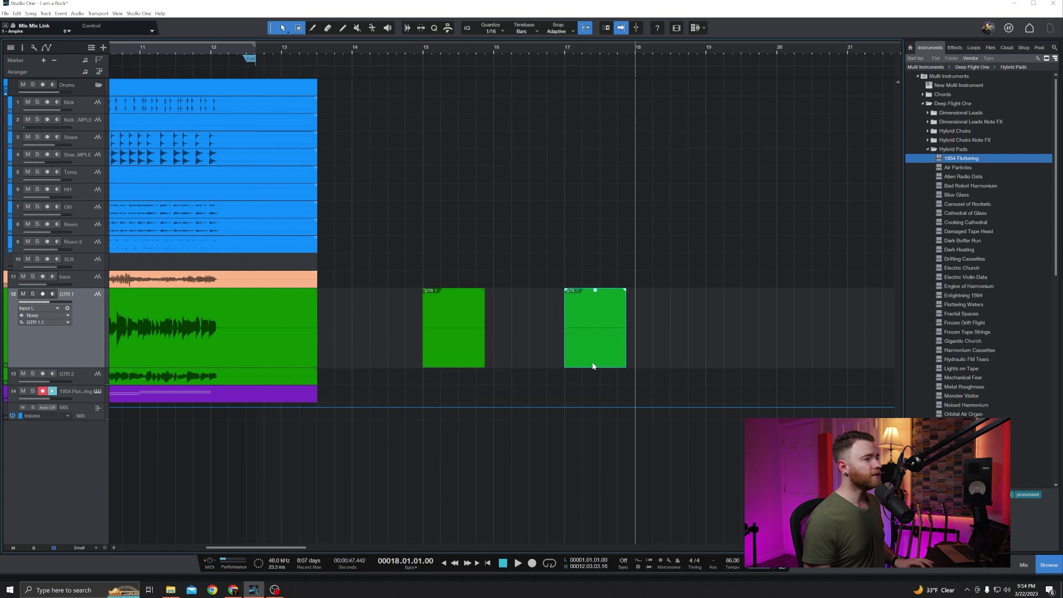
Duplicate the GTR 1 clip twice back-to-back, then zoom out to view more bars
key(d)
key(d)
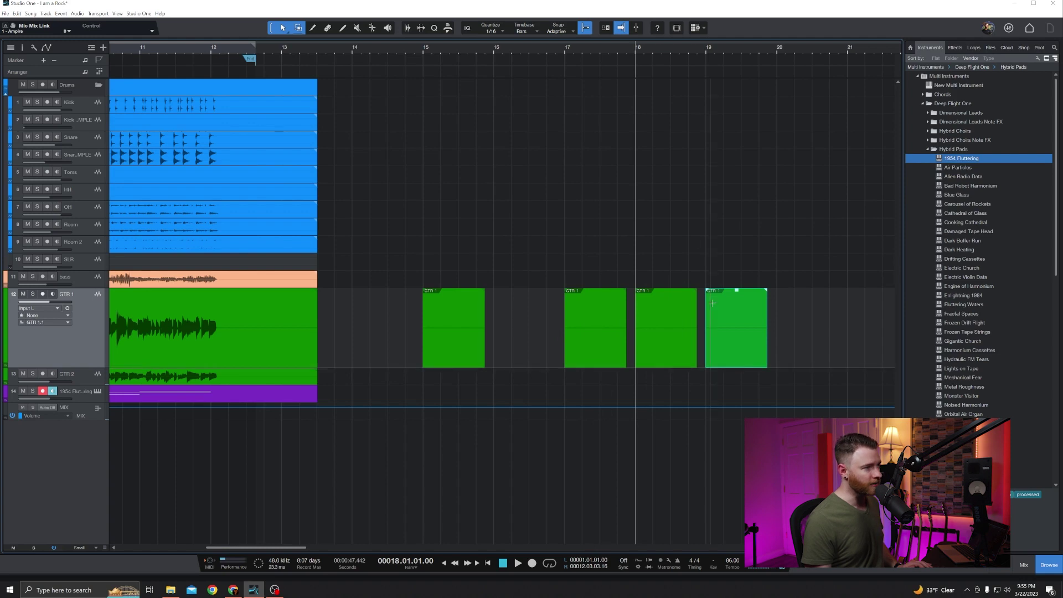
key(d)
key(d)
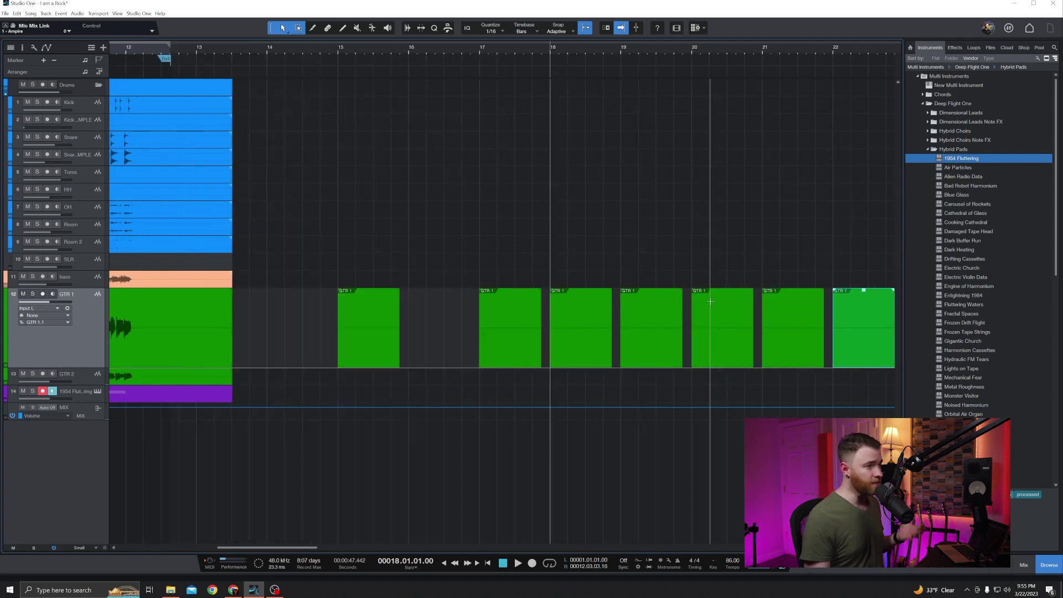
key(w)
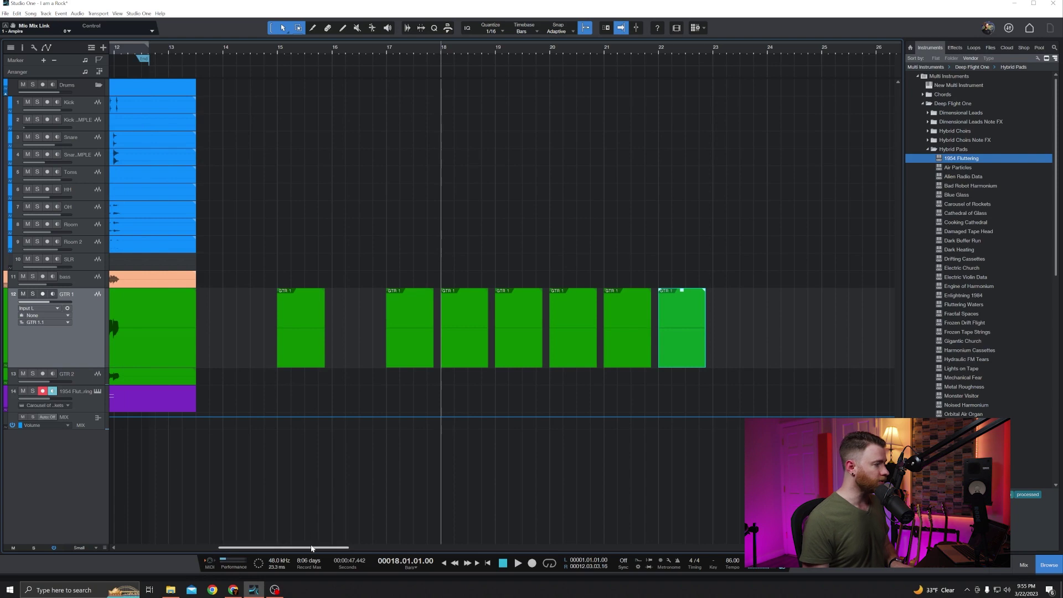
scroll(283, 490, left, 3)
scroll(303, 542, left, 4)
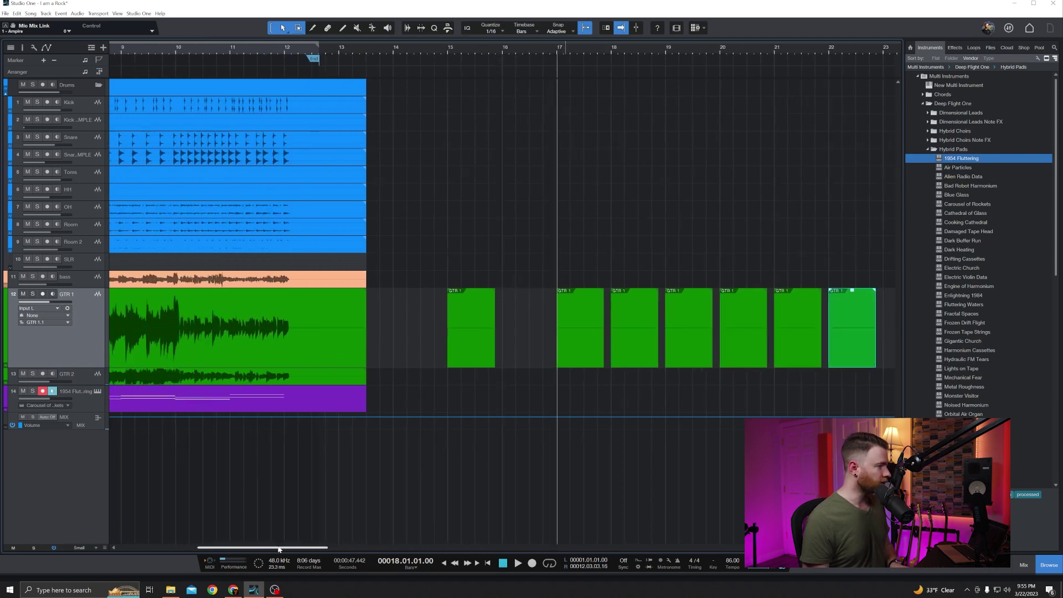
scroll(282, 516, left, 10)
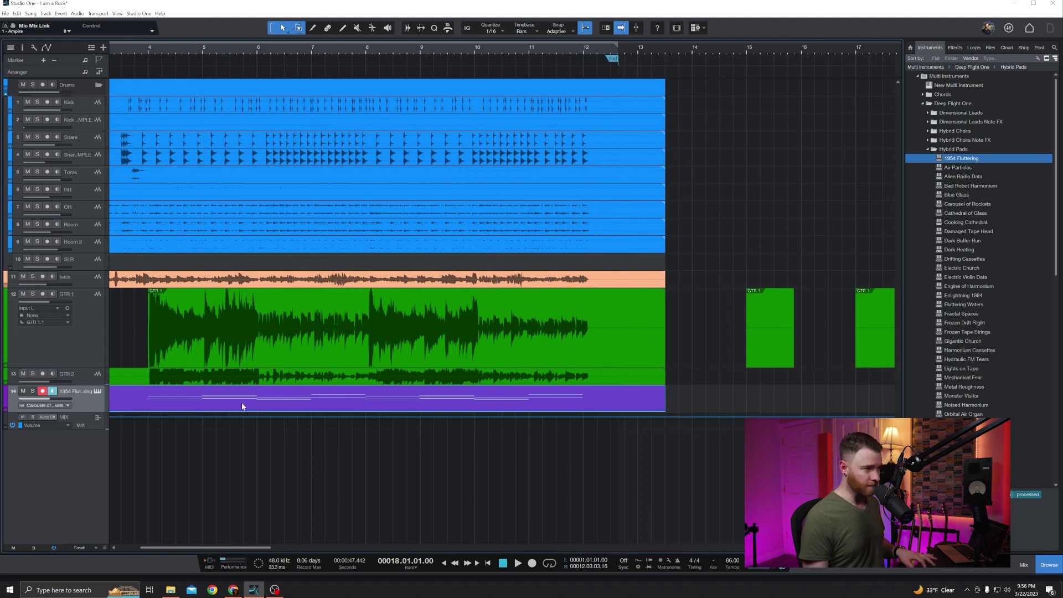
Duplicate the purple 1954 Fluttering part, undo that, and make a shared duplicate instead
key(ctrl+d)
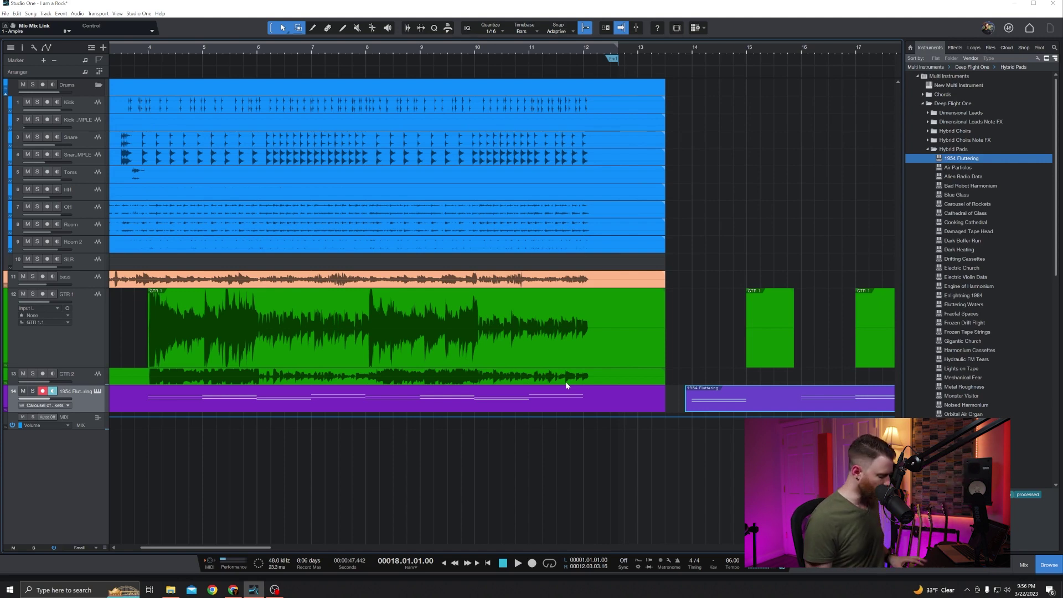
key(ctrl+z)
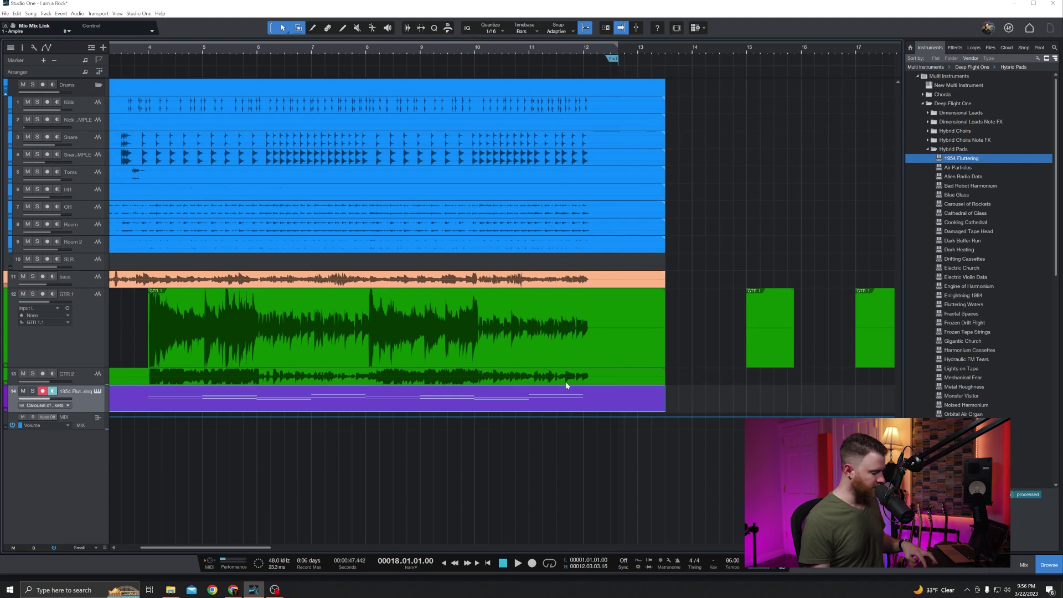
key(shift+d)
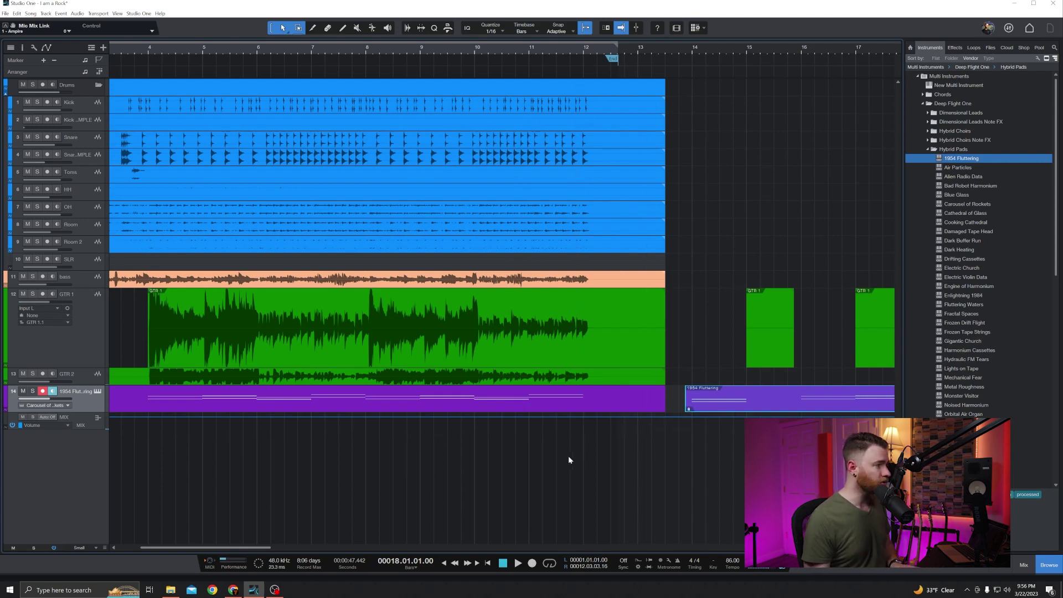
scroll(141, 398, right, 1)
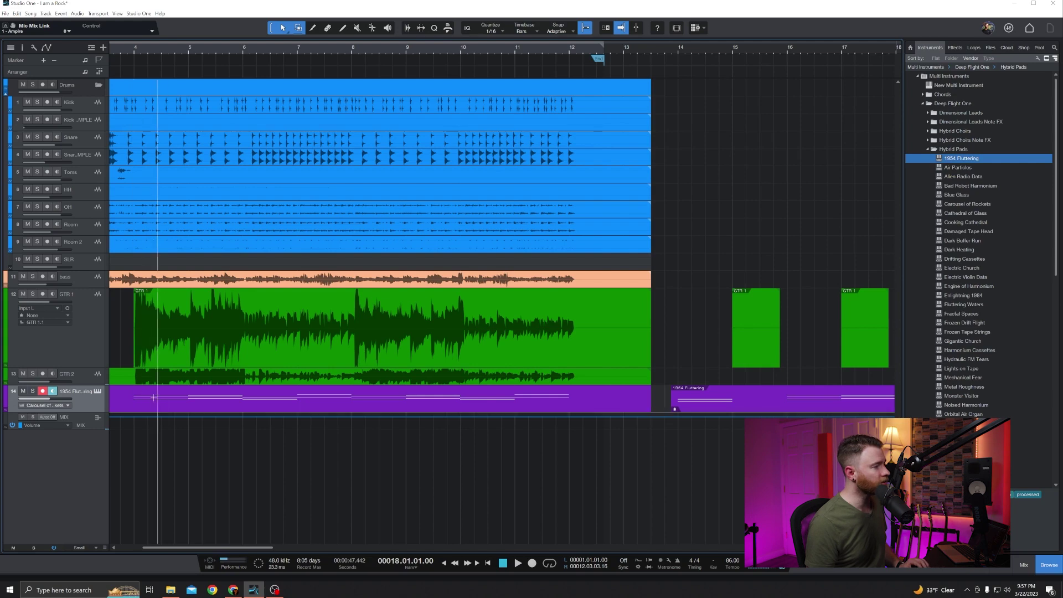
Open the 1954 Fluttering part's notes and transpose the bar-4 note up two octaves to F 6
double_click(162, 404)
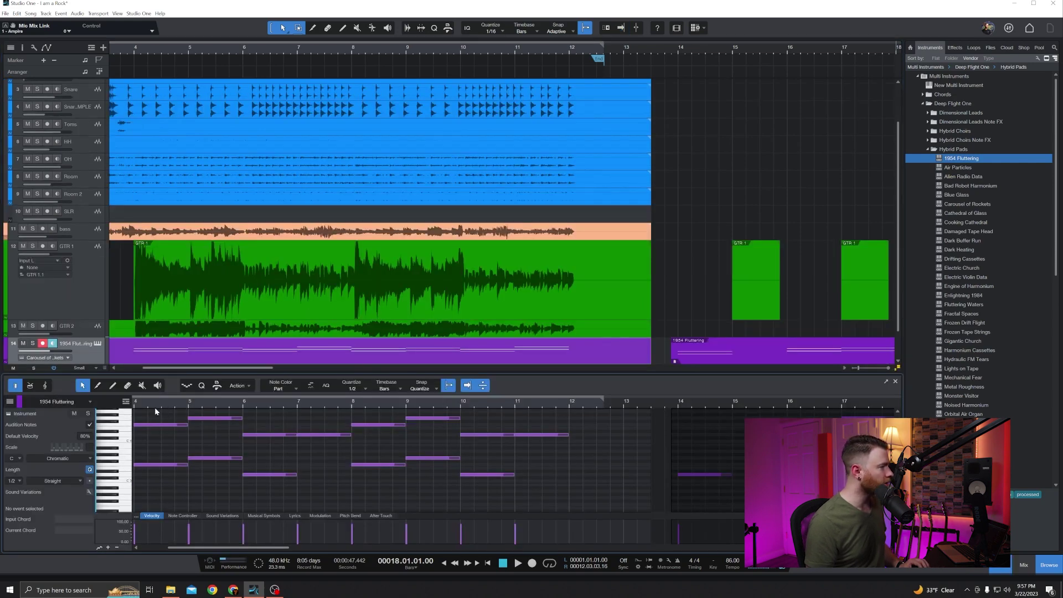
drag(155, 414, 159, 467)
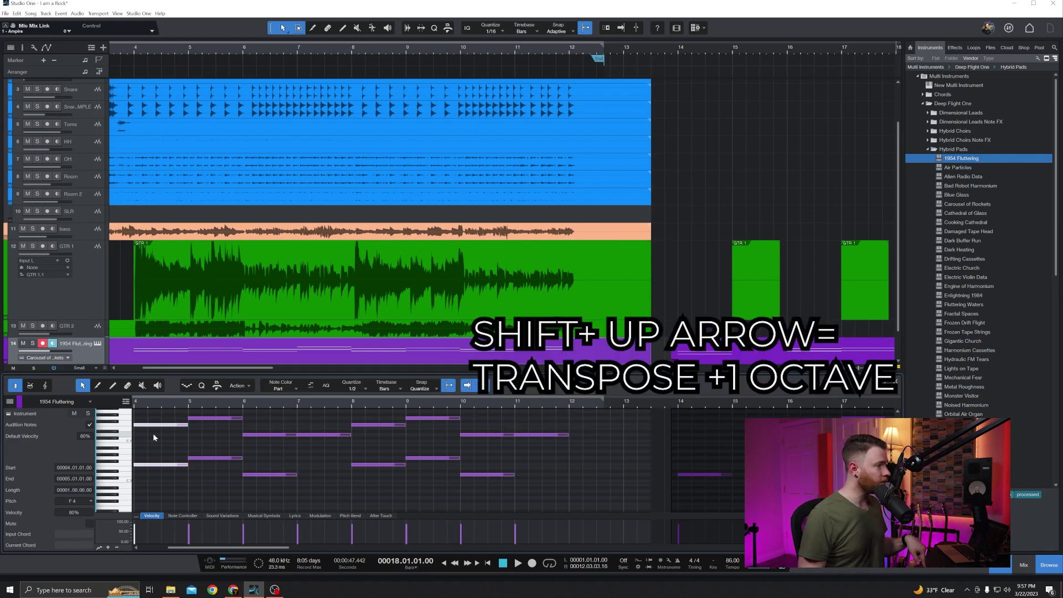
key(shift+Up)
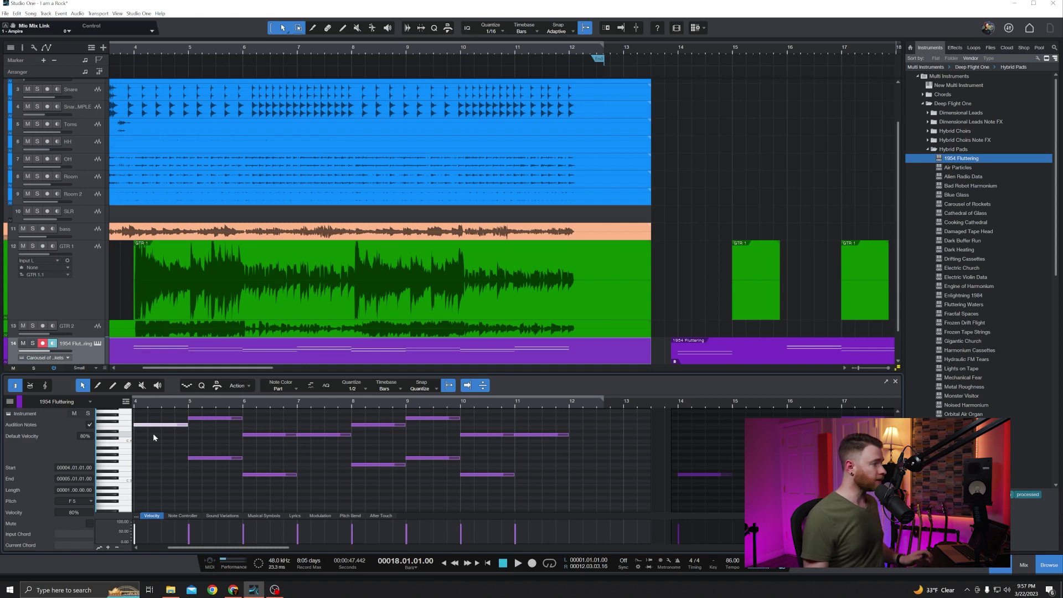
scroll(162, 425, up, 2)
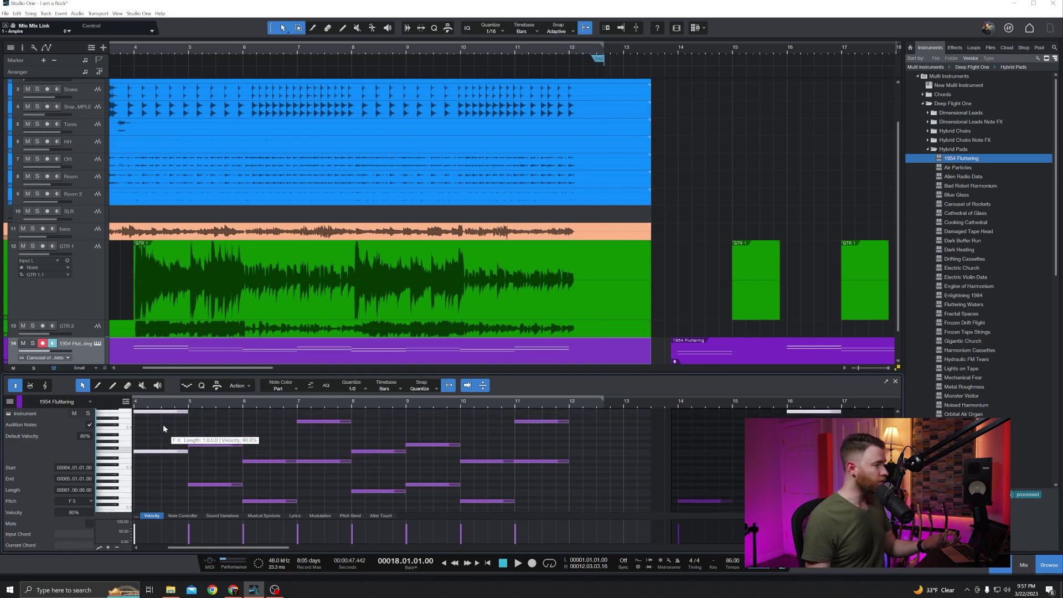
scroll(163, 424, up, 1)
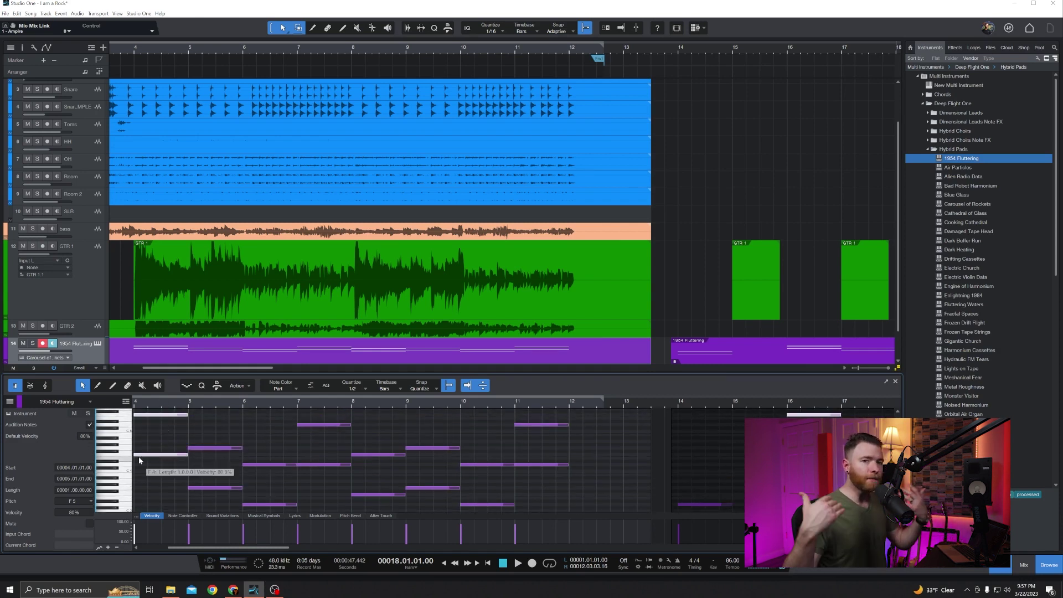
scroll(139, 456, up, 2)
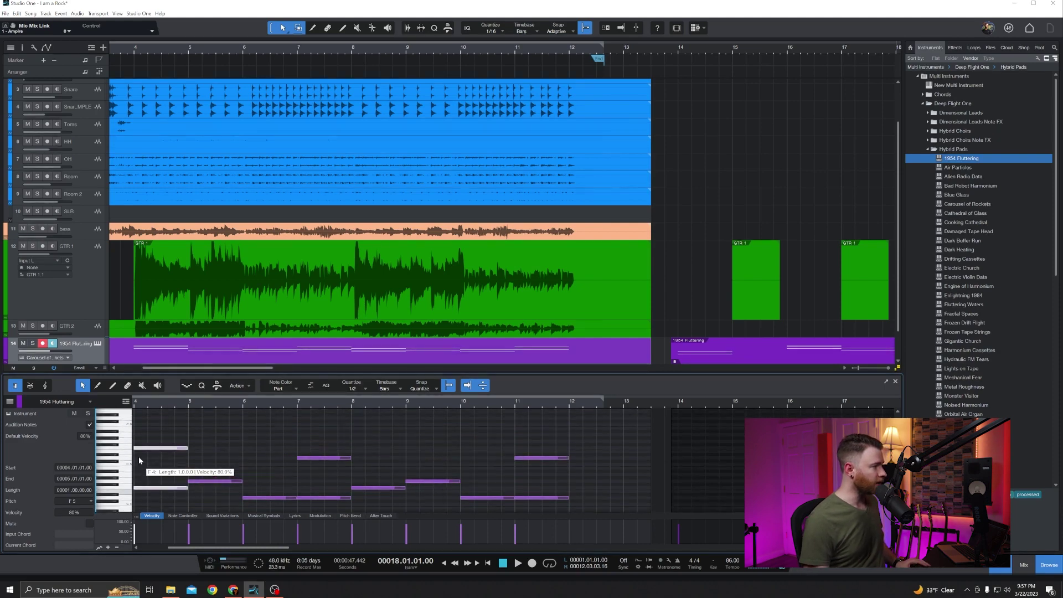
scroll(139, 456, up, 2)
scroll(164, 467, up, 2)
scroll(165, 472, up, 1)
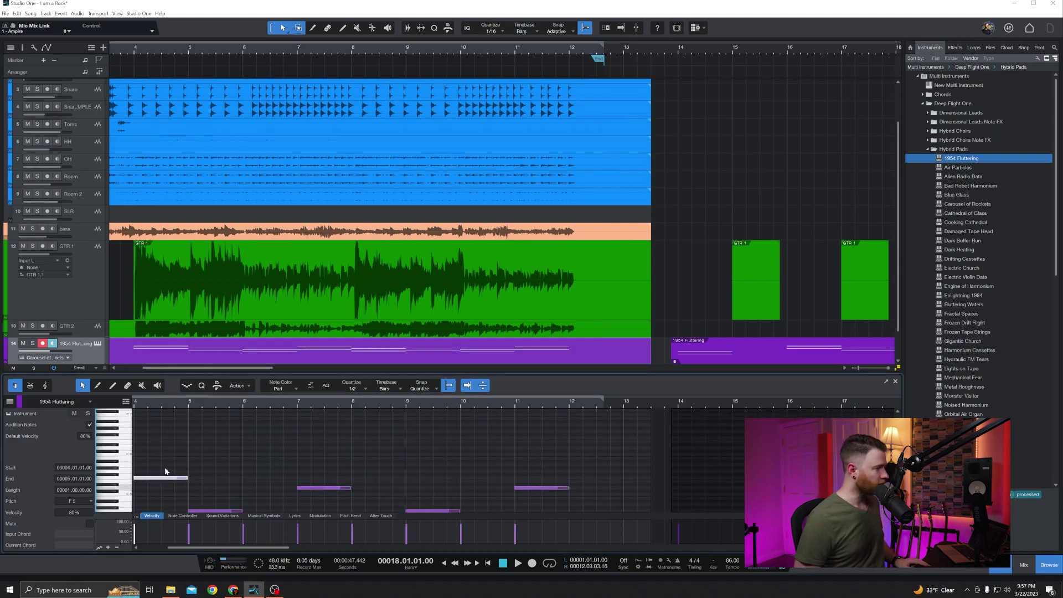
scroll(165, 472, up, 1)
key(shift+Up)
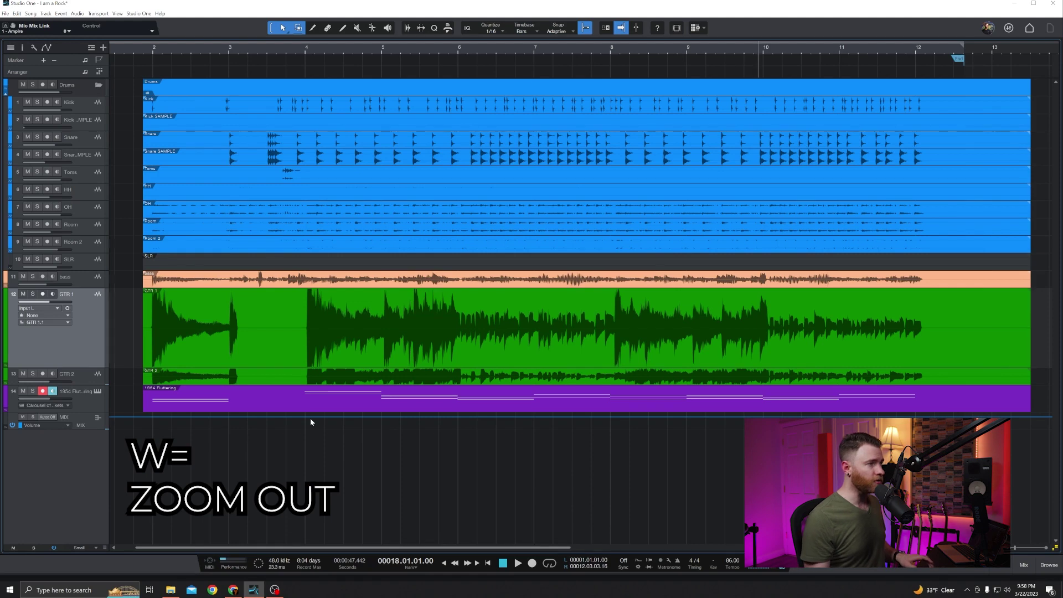
Move the playhead to bar 6, zoom in closely around it, then zoom back out
key(w)
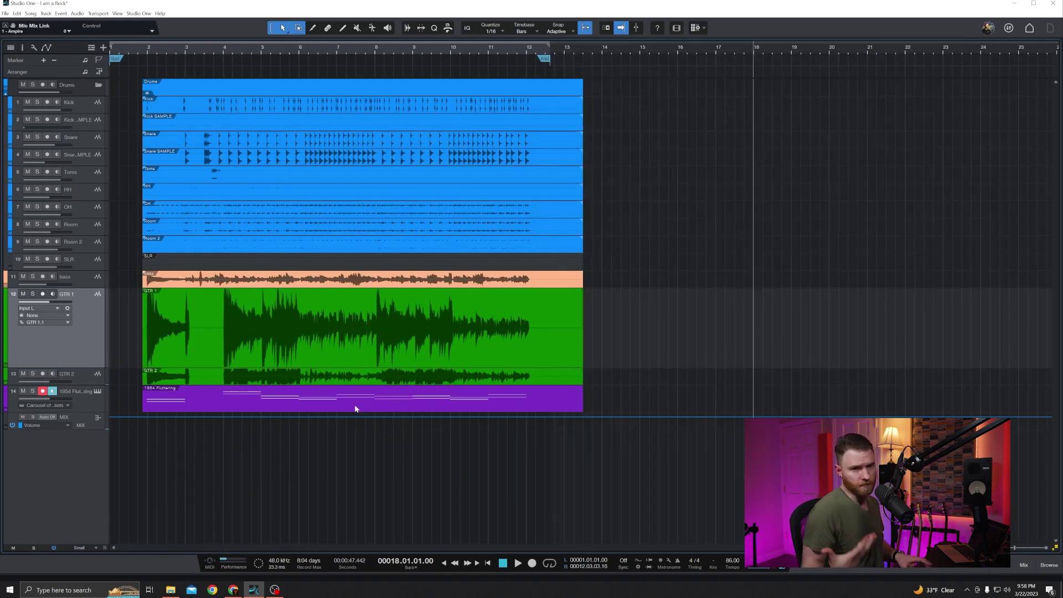
click(377, 51)
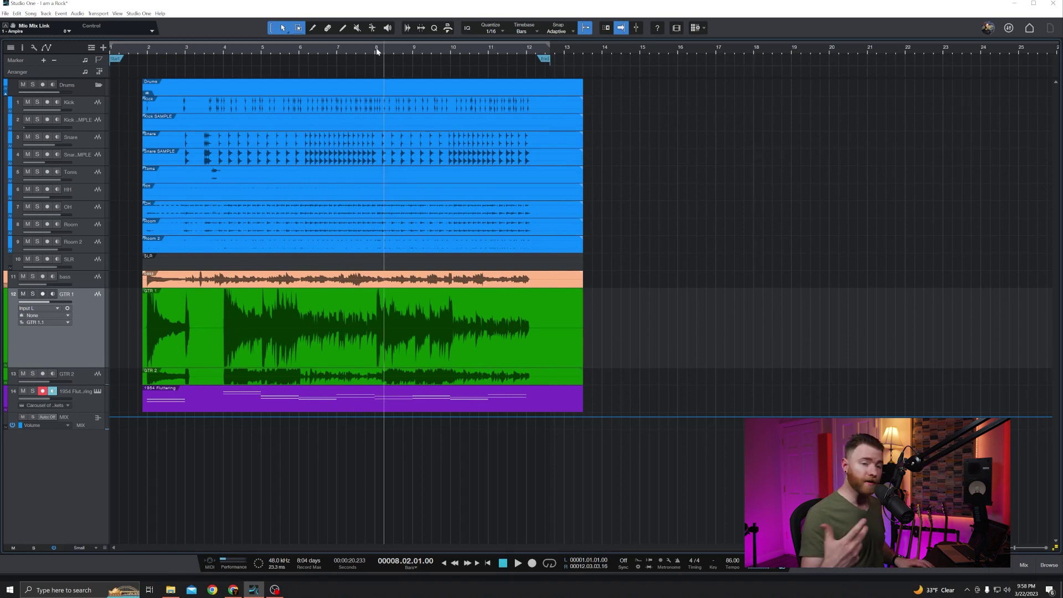
click(299, 50)
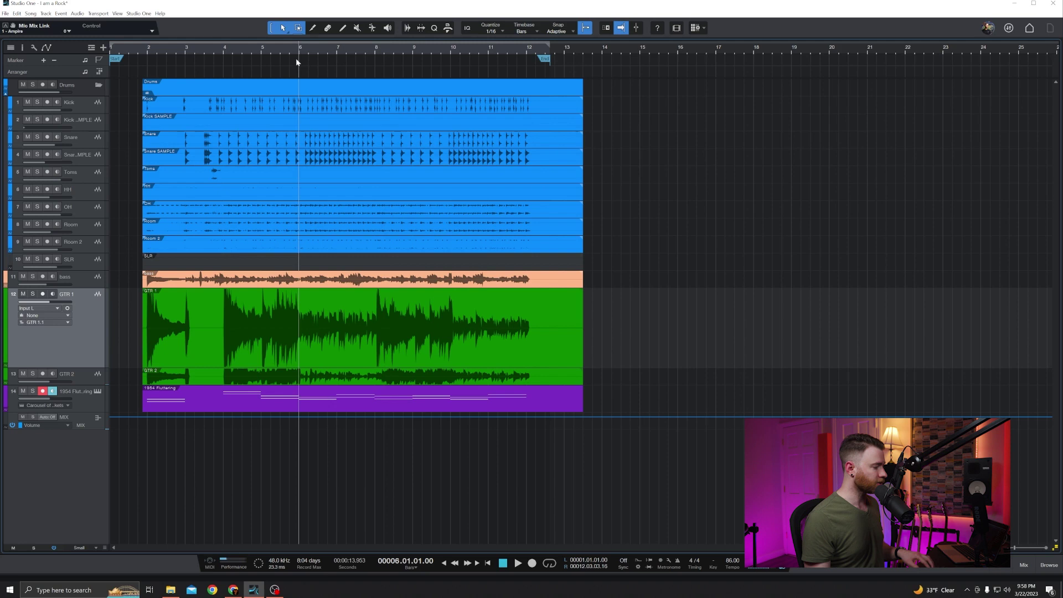
key(e)
key(e)
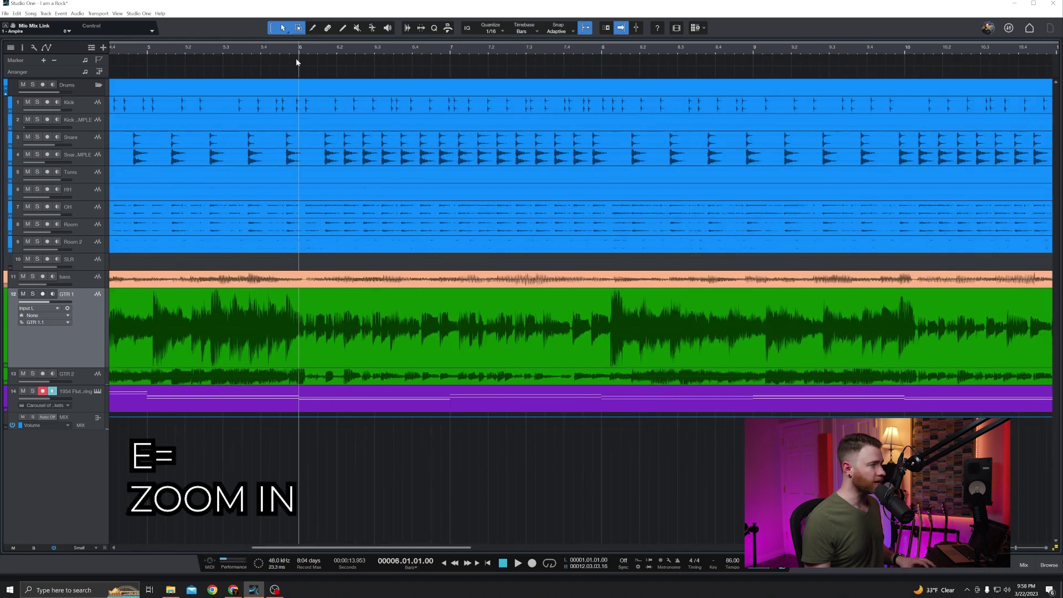
key(e)
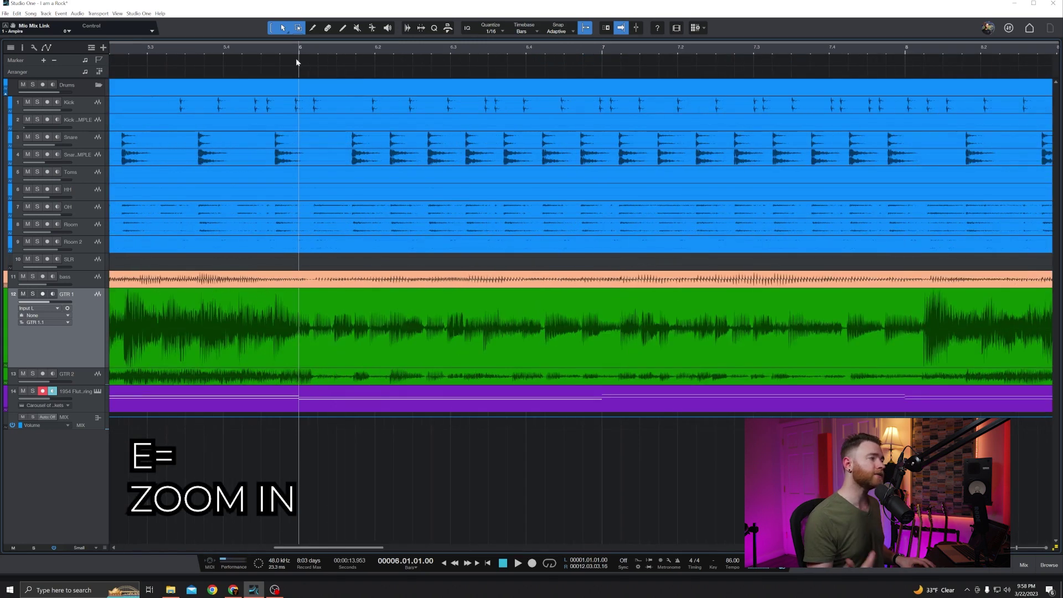
key(e)
key(e)
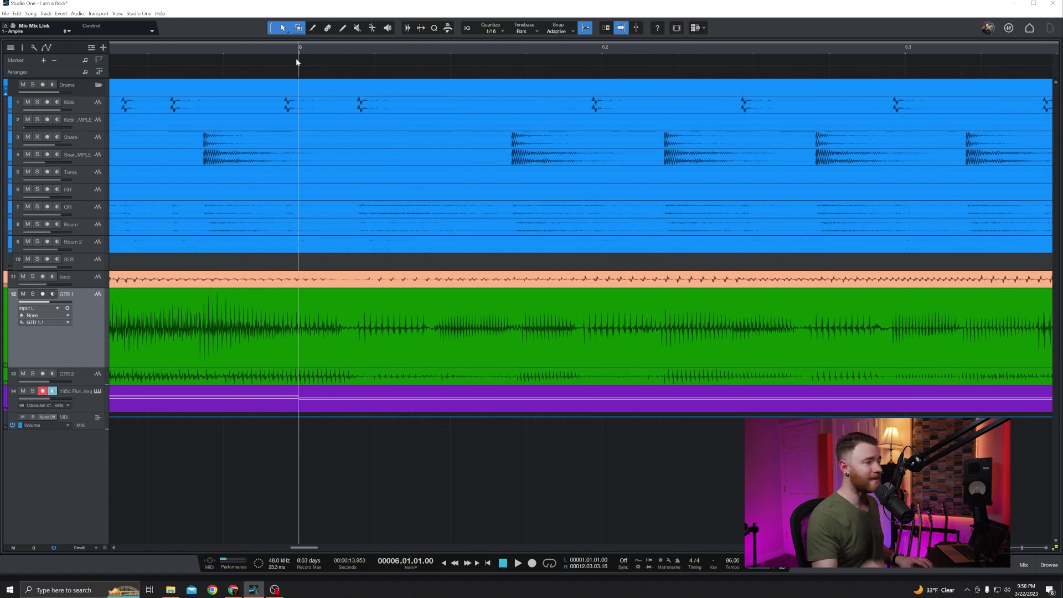
key(w)
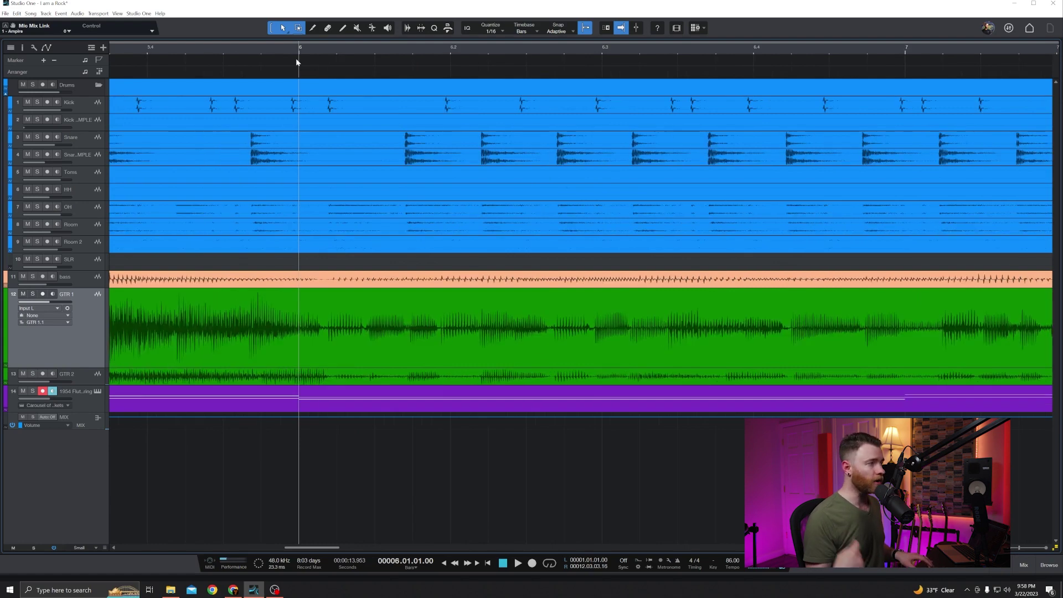
key(w)
key(w)
key(w)
key(w)
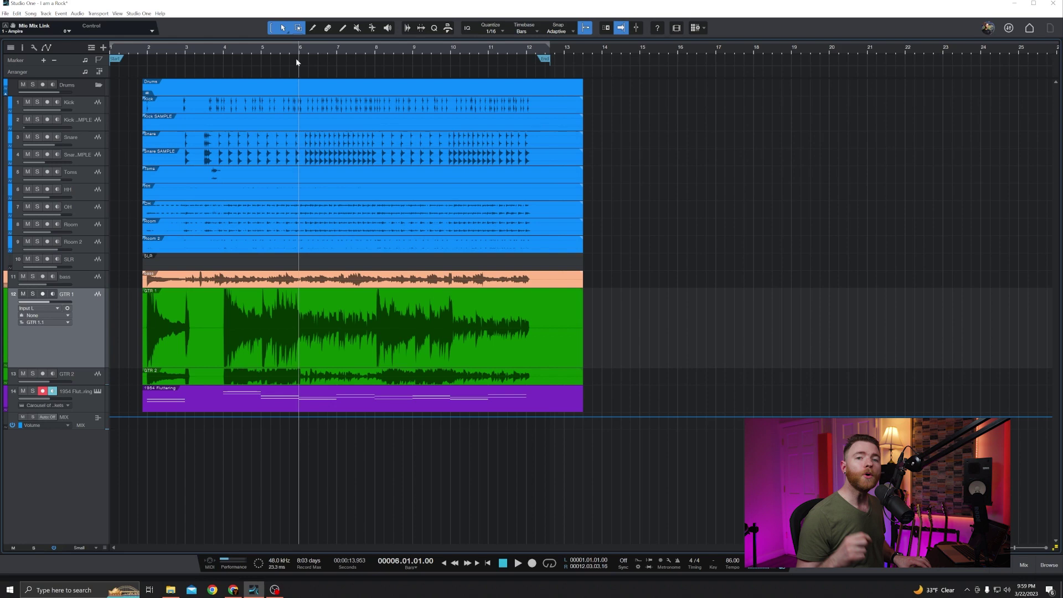
Raise all track heights to large, return them to normal, and make GTR 1 and GTR 2 taller
key(shift+e)
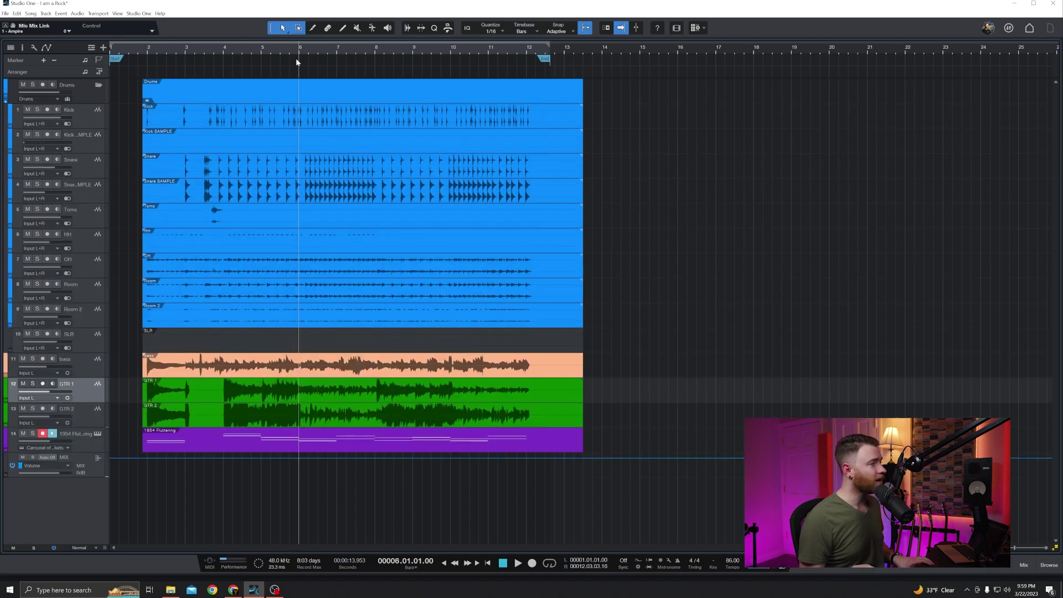
key(shift+e)
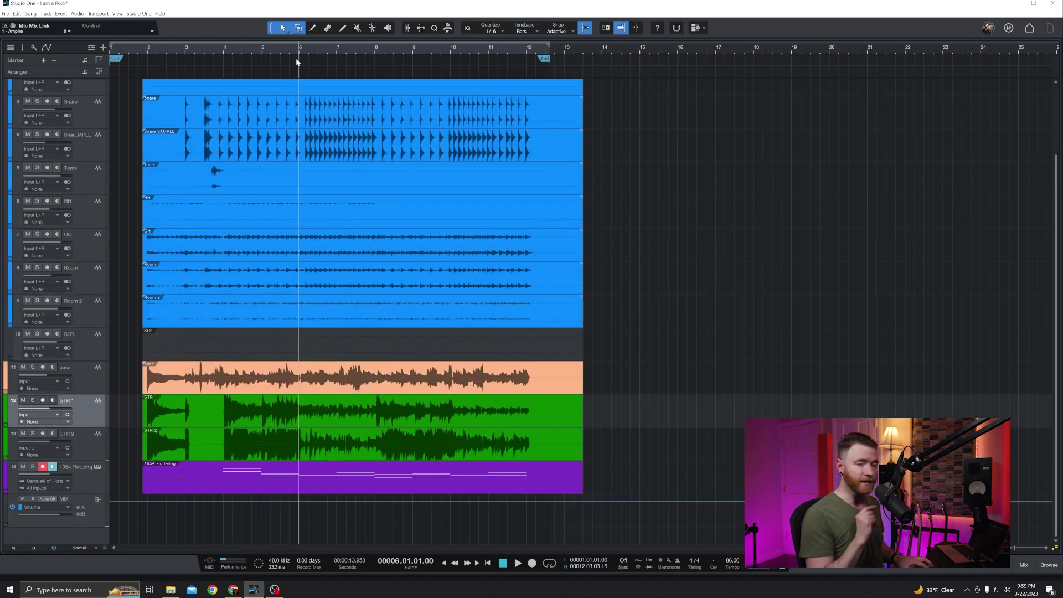
key(shift+e)
key(shift+e)
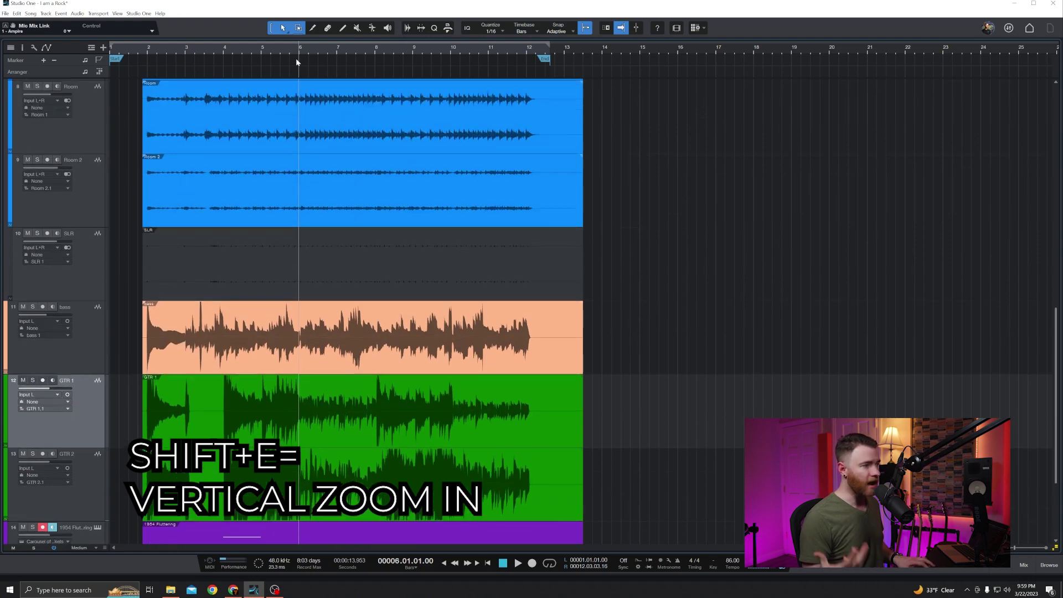
key(shift+e)
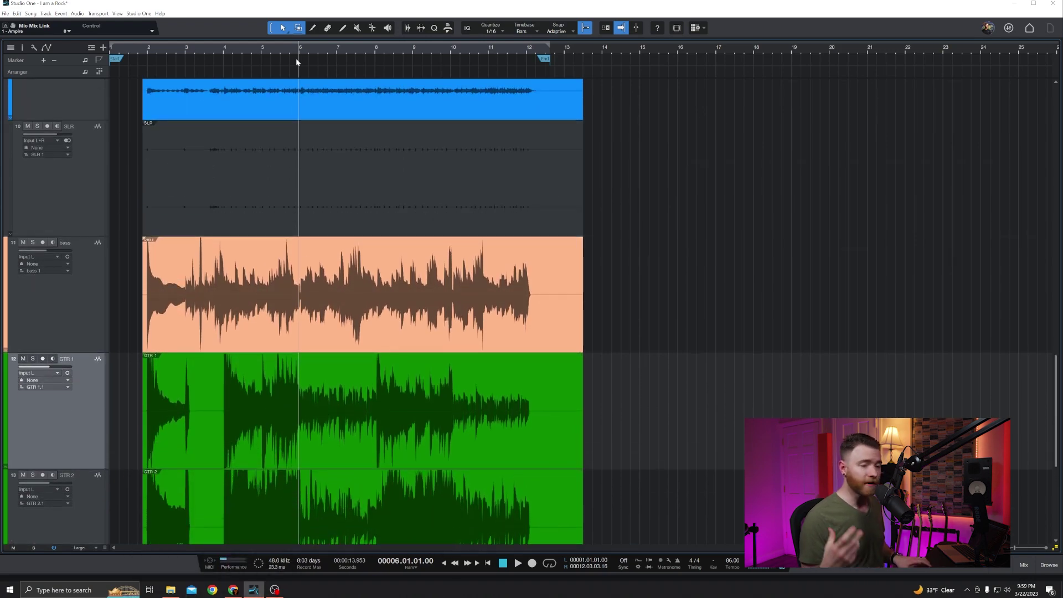
key(shift+w)
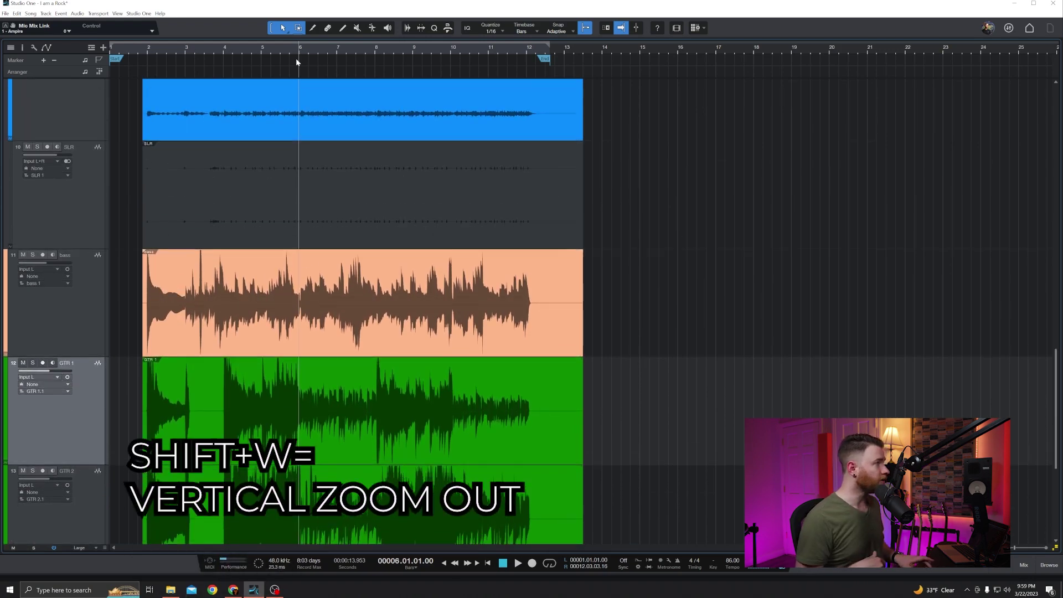
key(shift+w)
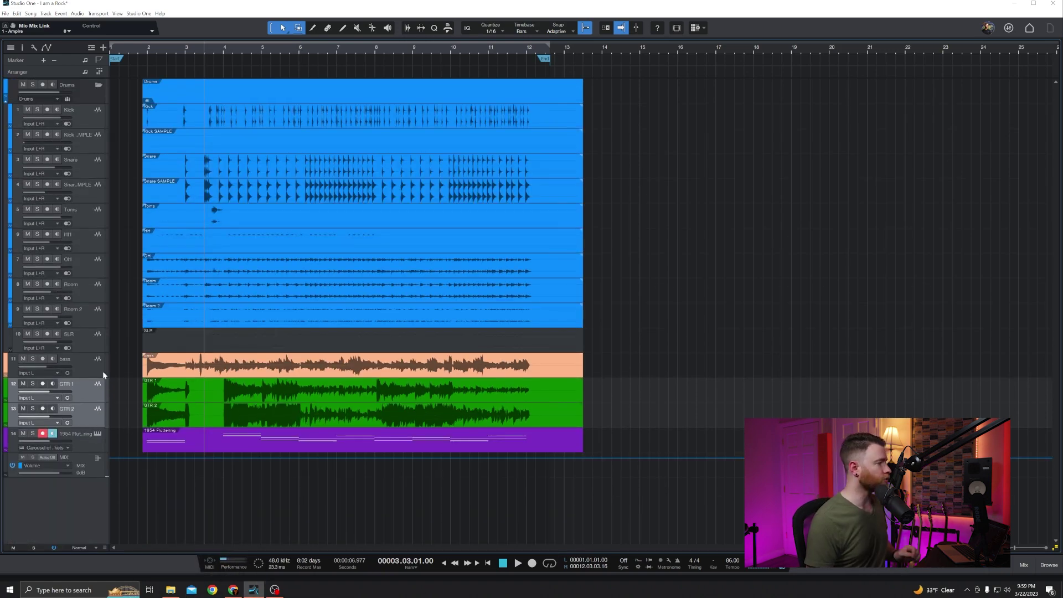
drag(93, 405, 96, 468)
Select the GTR 1 and GTR 2 events and split both at the playhead near bar 3.3
key(e)
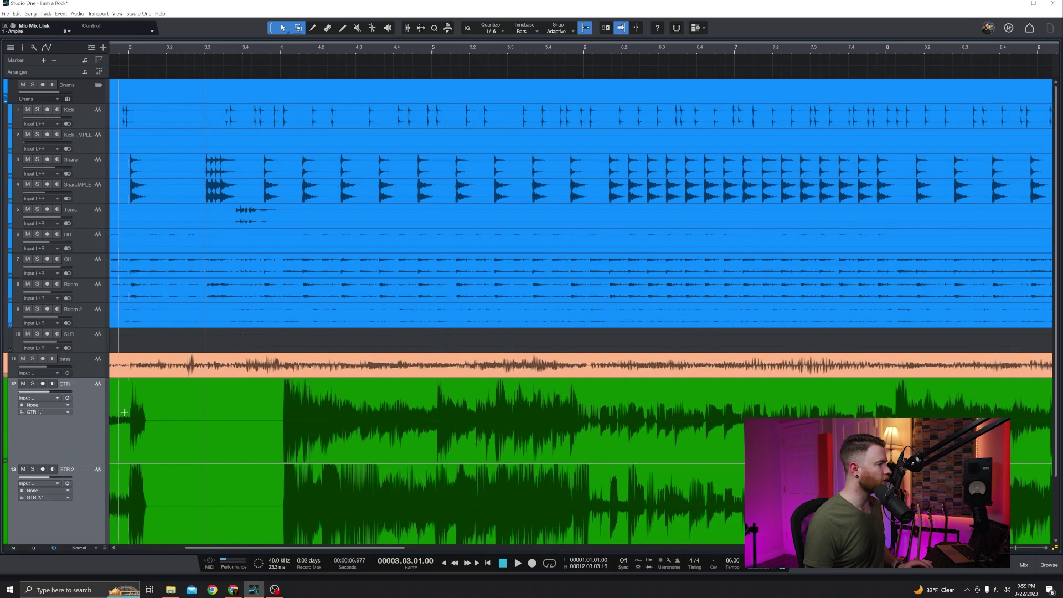
scroll(309, 441, left, 3)
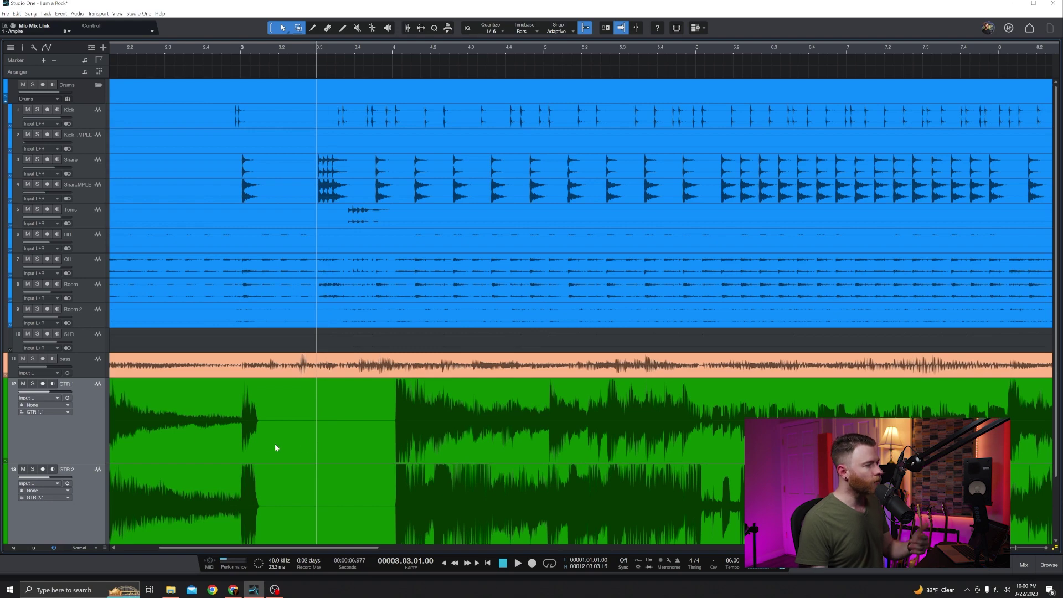
click(285, 451)
scroll(285, 450, down, 2)
click(300, 471)
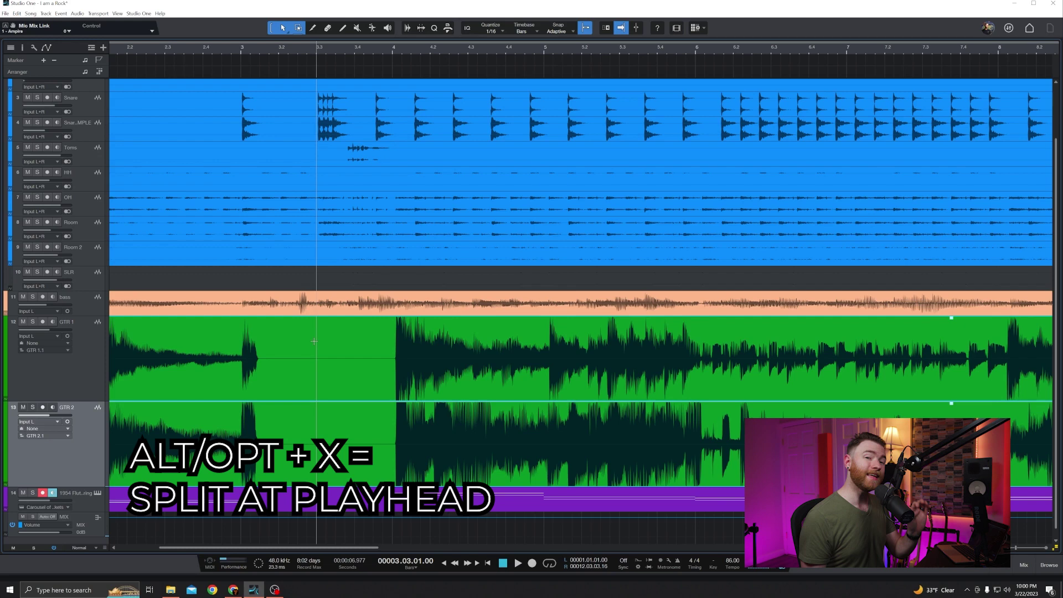
key(alt+x)
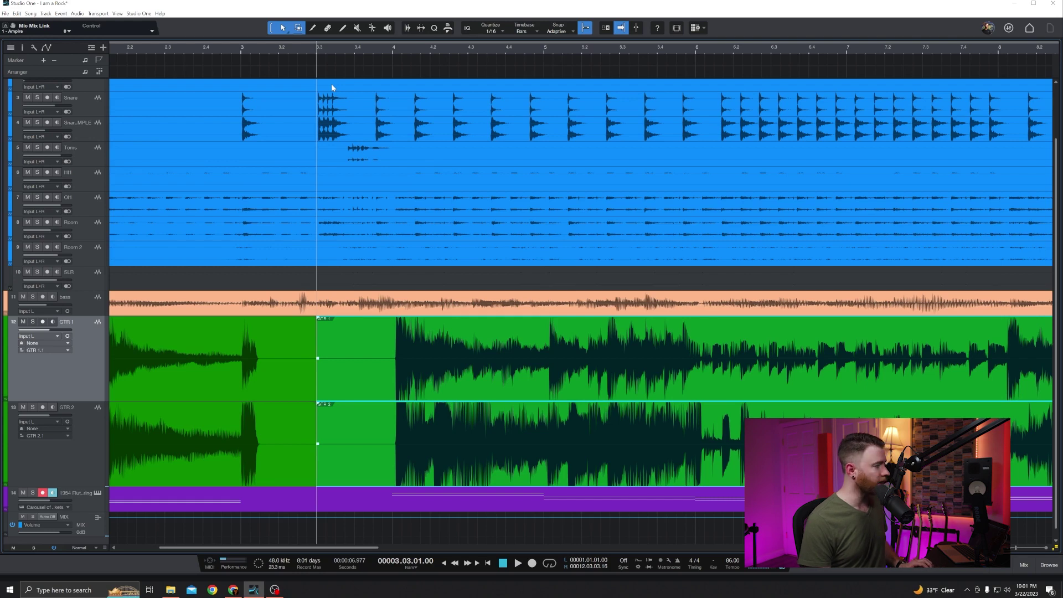
key(e)
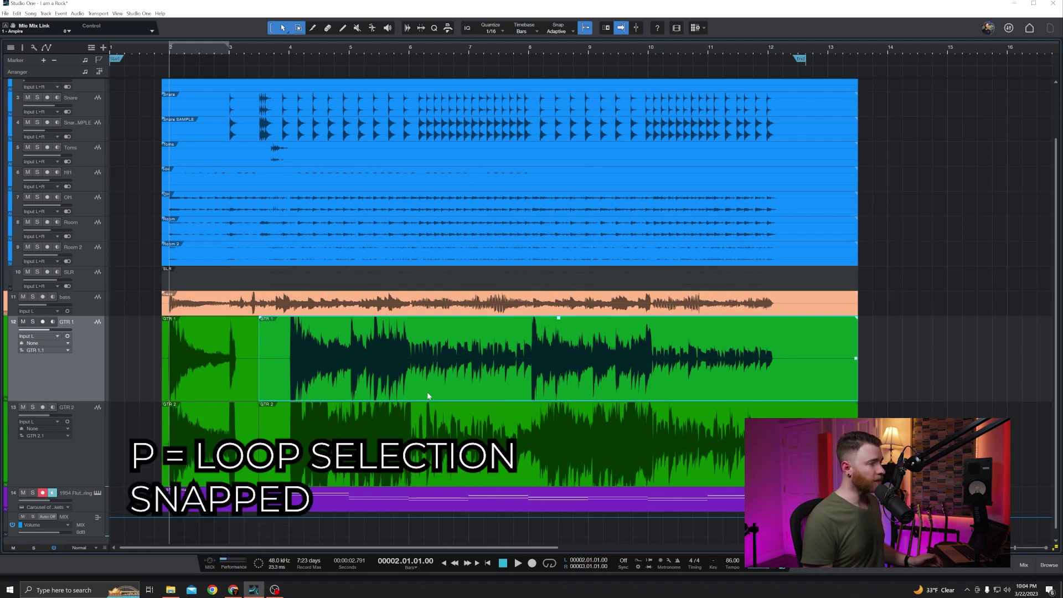
Set a snapped loop range from the selected song events, spanning bars 2 to 14
key(p)
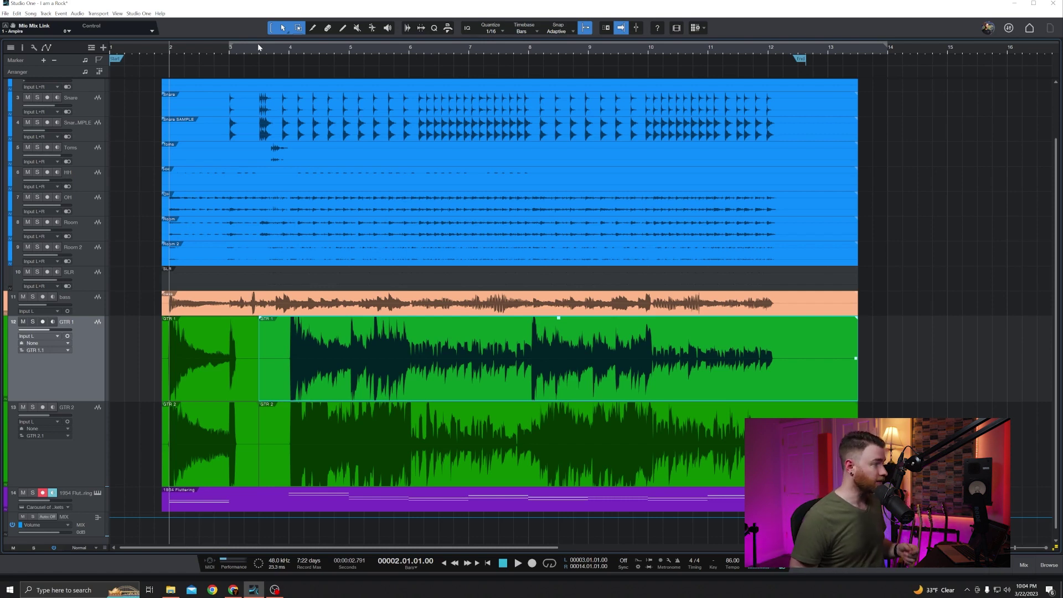
Colour the first GTR 1 event blue and loop the range to just that event
key(Left)
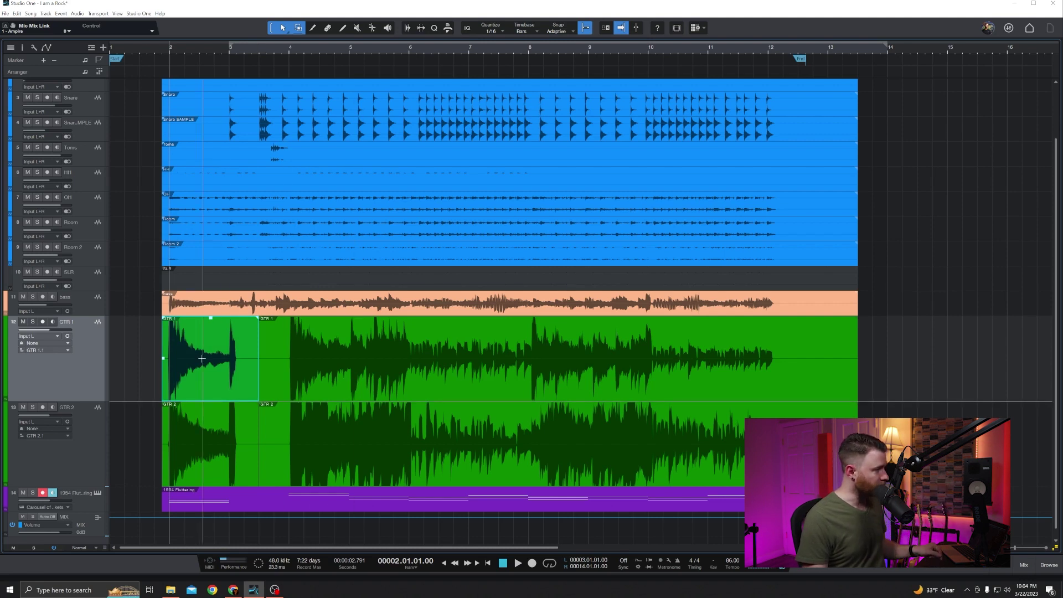
right_click(215, 395)
click(251, 455)
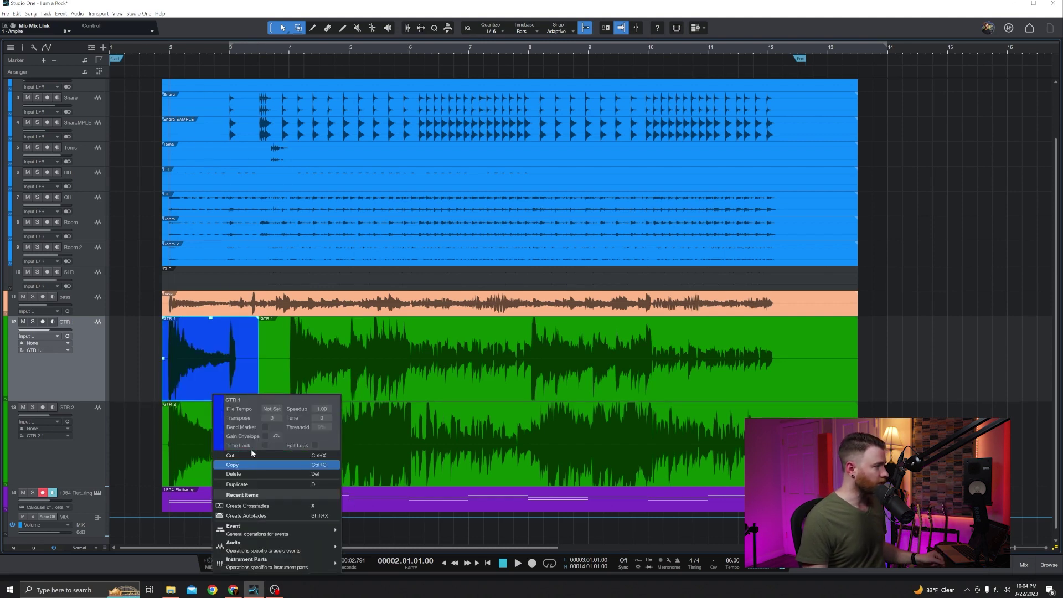
click(271, 381)
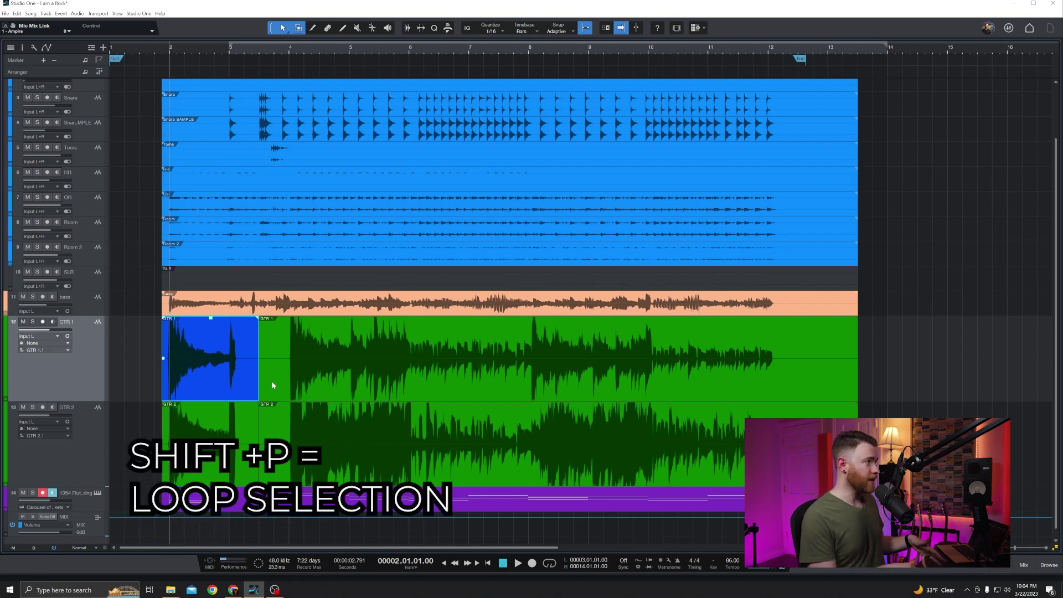
key(shift+p)
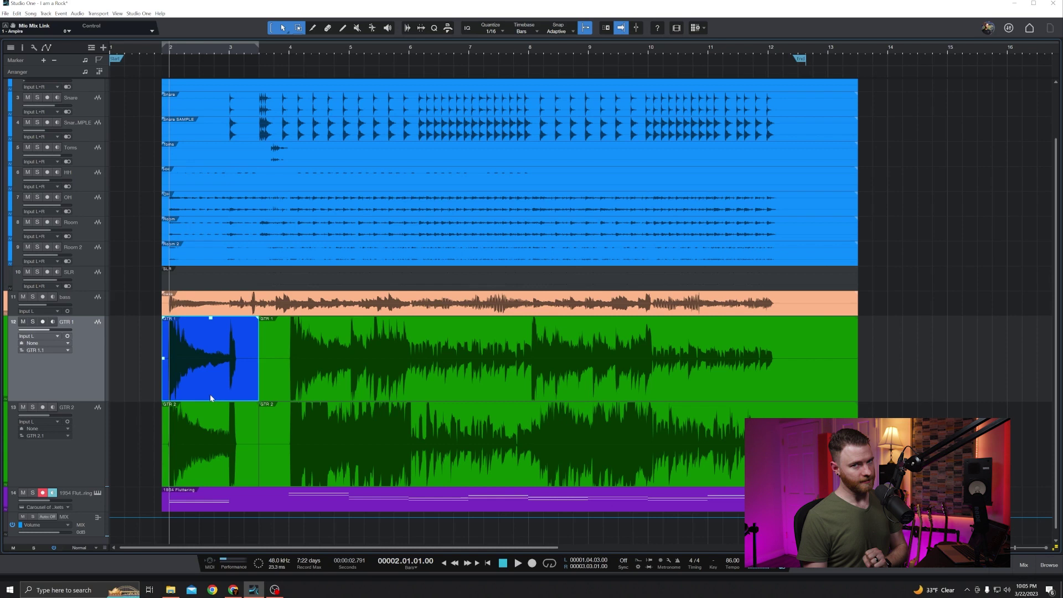
click(384, 387)
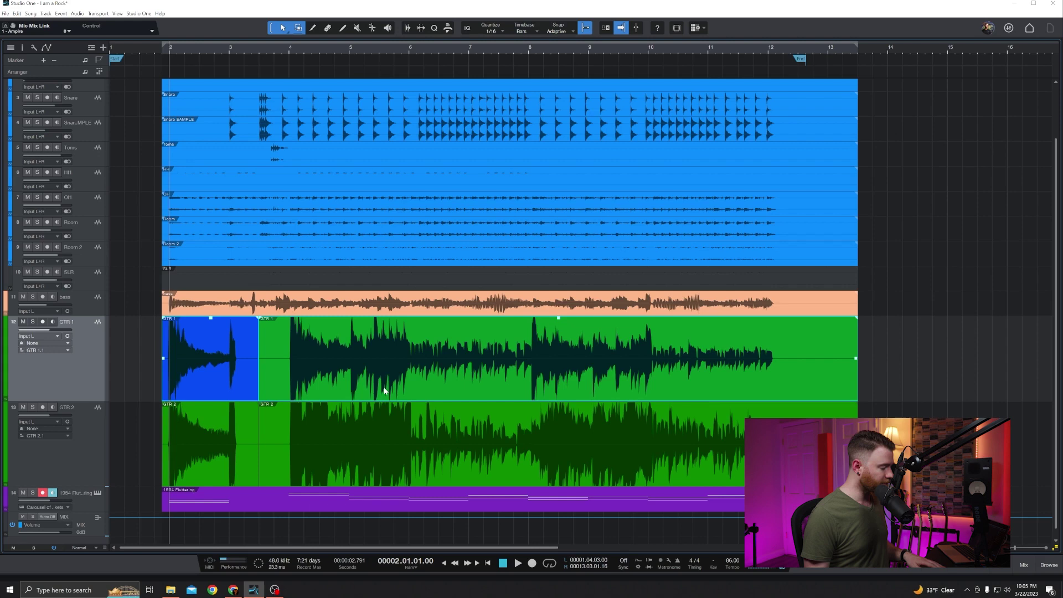
key(F3)
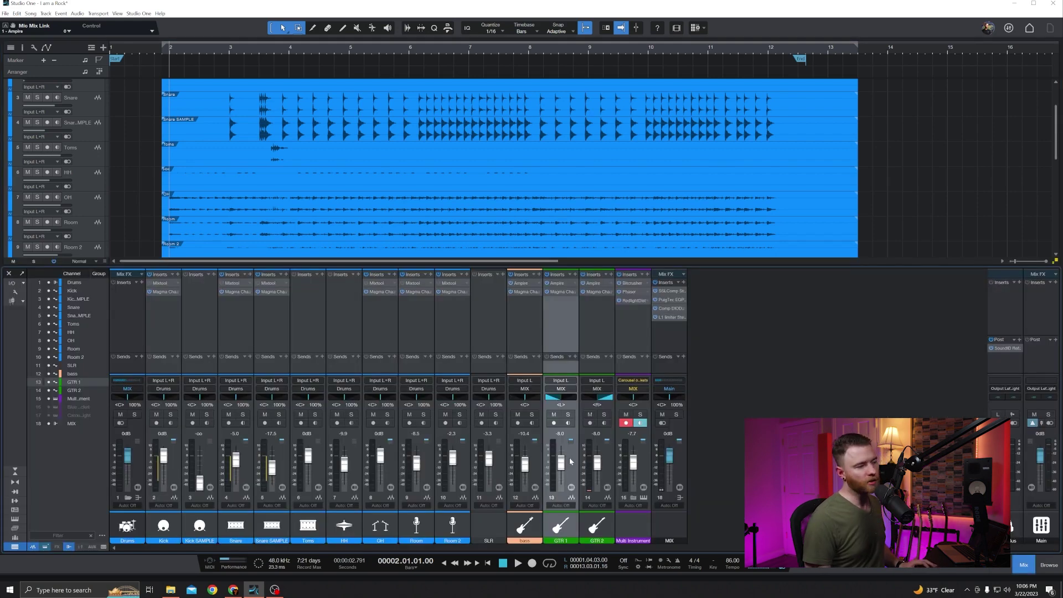
key(s)
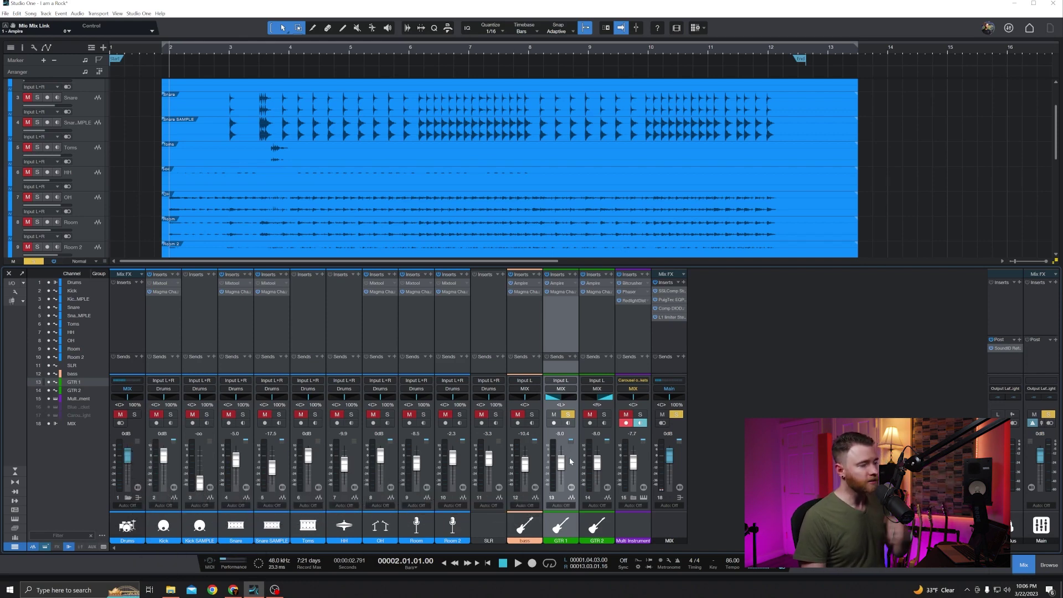
key(Up)
key(Up)
key(Up)
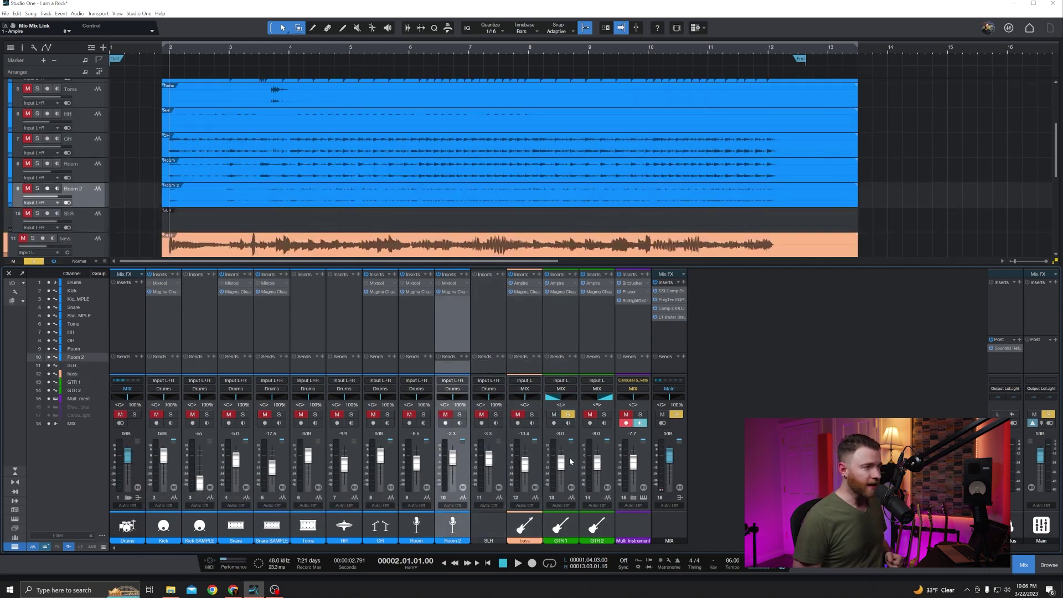
key(Up)
key(Down)
key(Up)
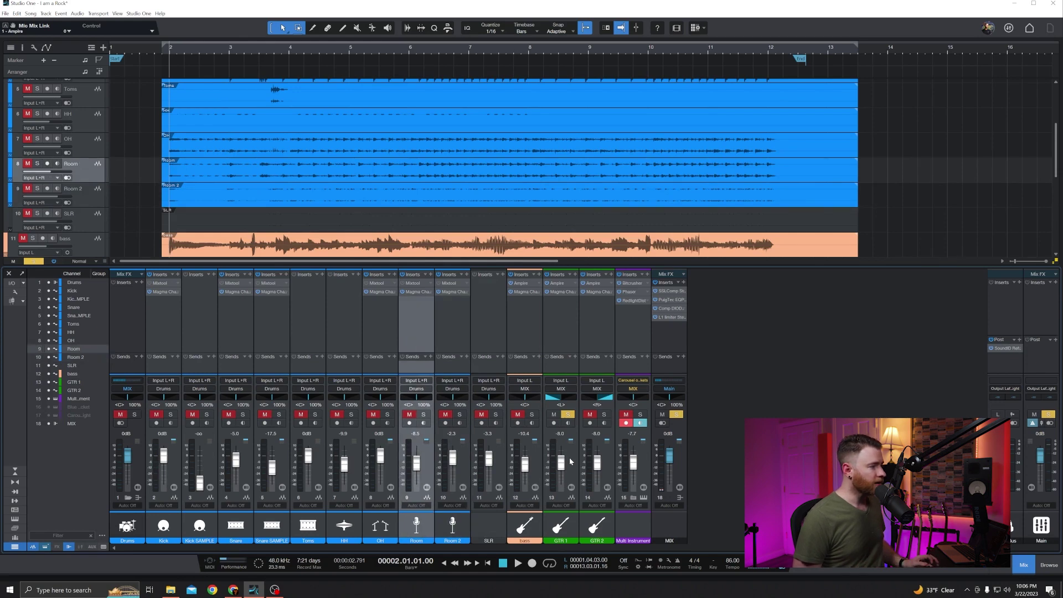
key(Down)
key(Down)
key(Up)
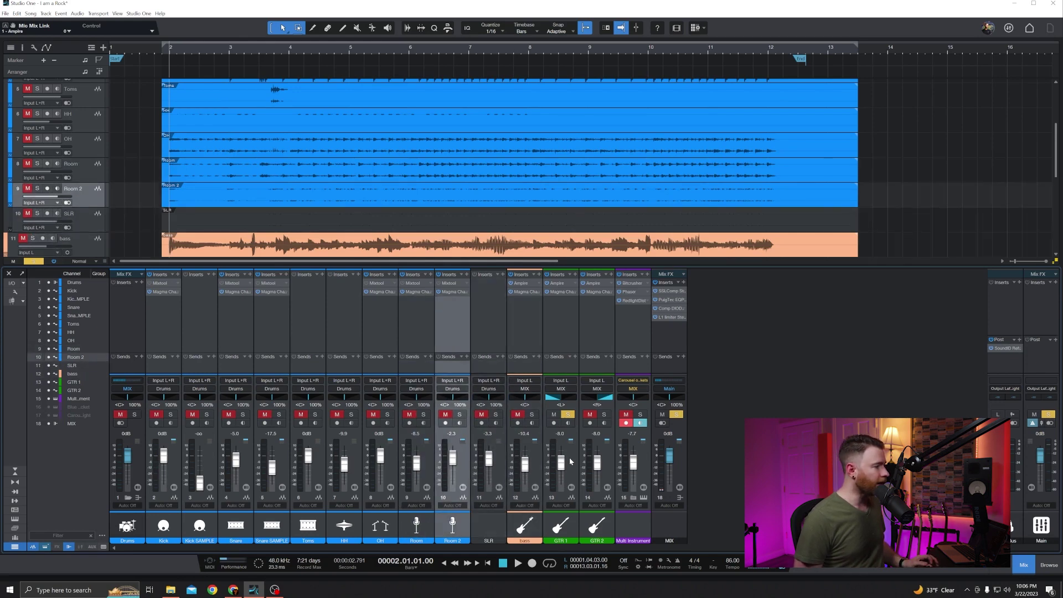
key(Up)
key(Up)
key(Up)
key(Up)
key(Up)
key(Up)
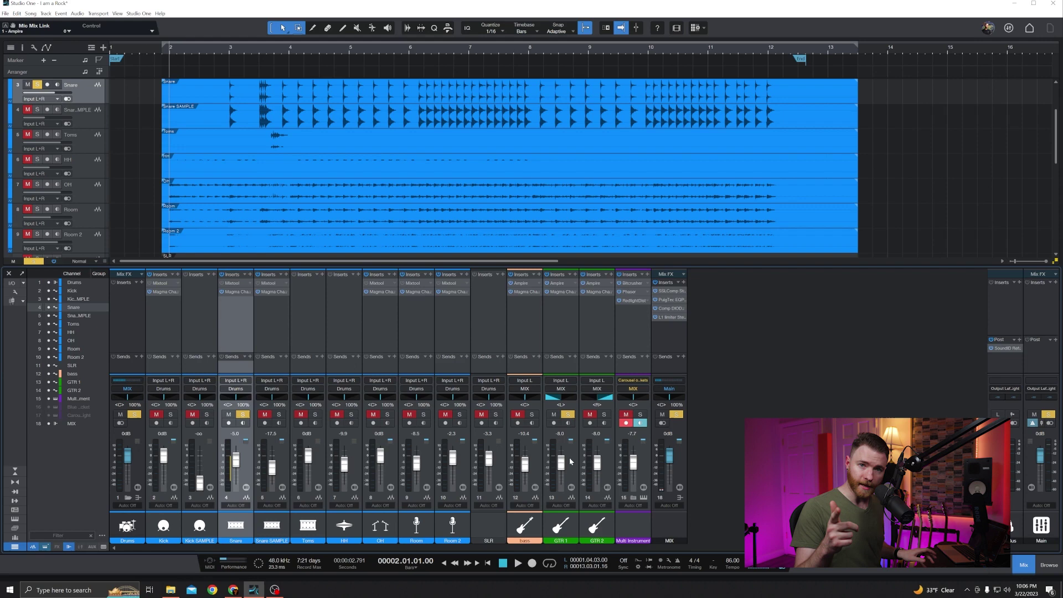
key(ctrl+s)
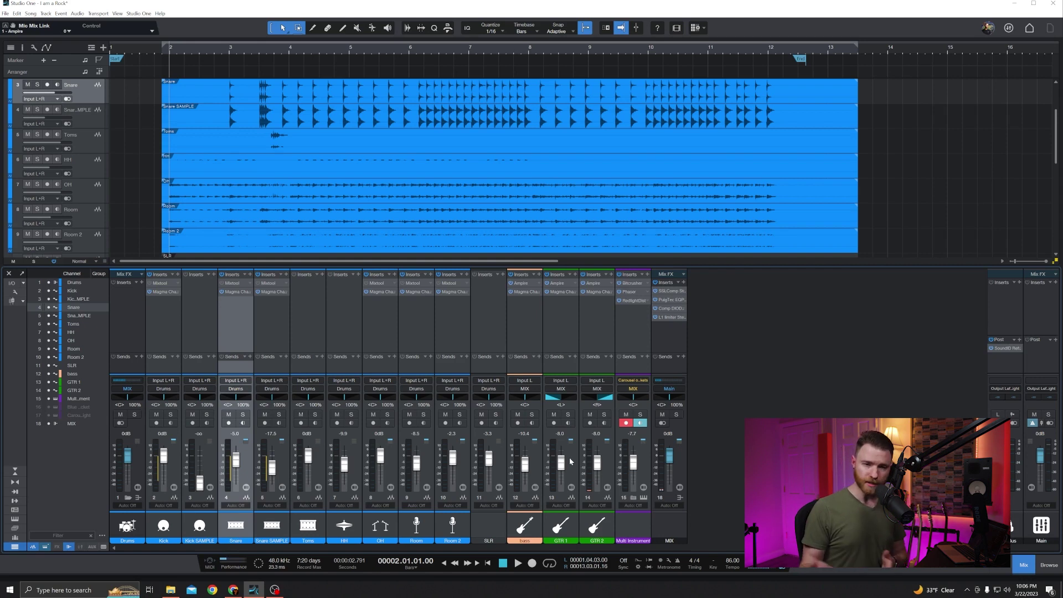
click(483, 415)
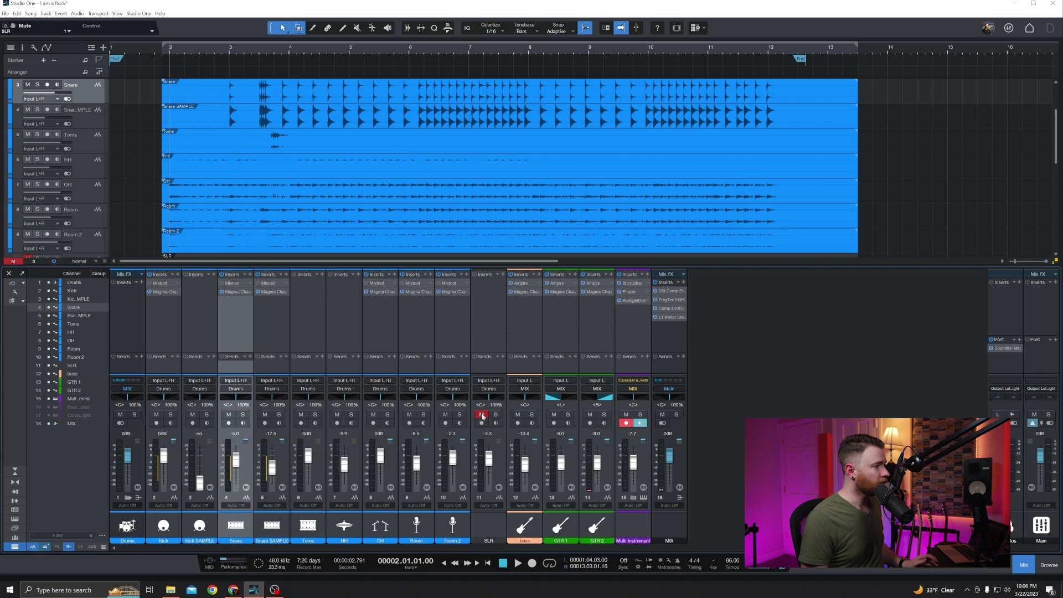
click(446, 414)
click(387, 415)
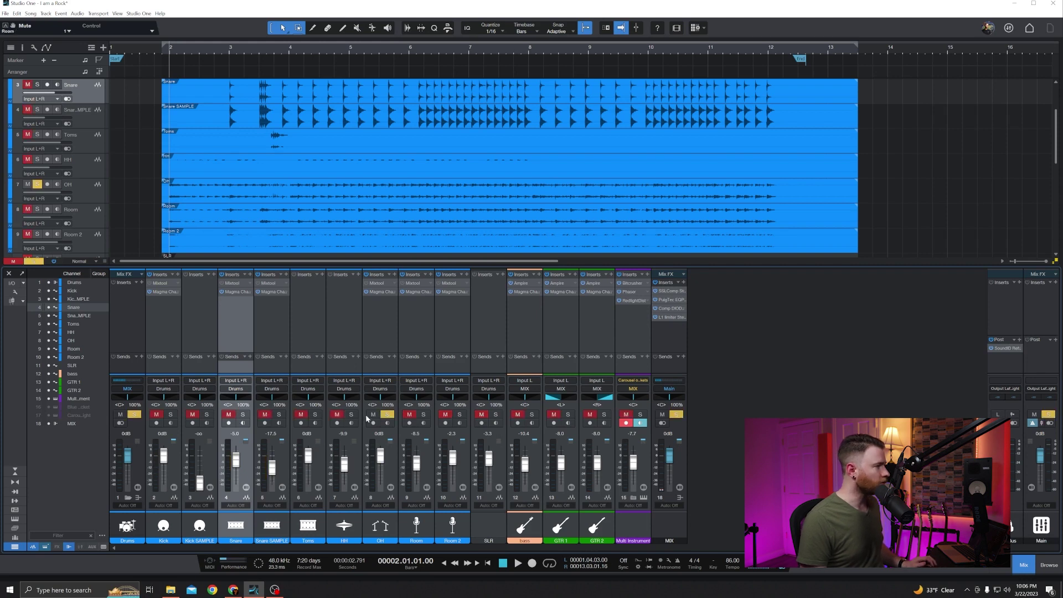
click(351, 415)
click(315, 416)
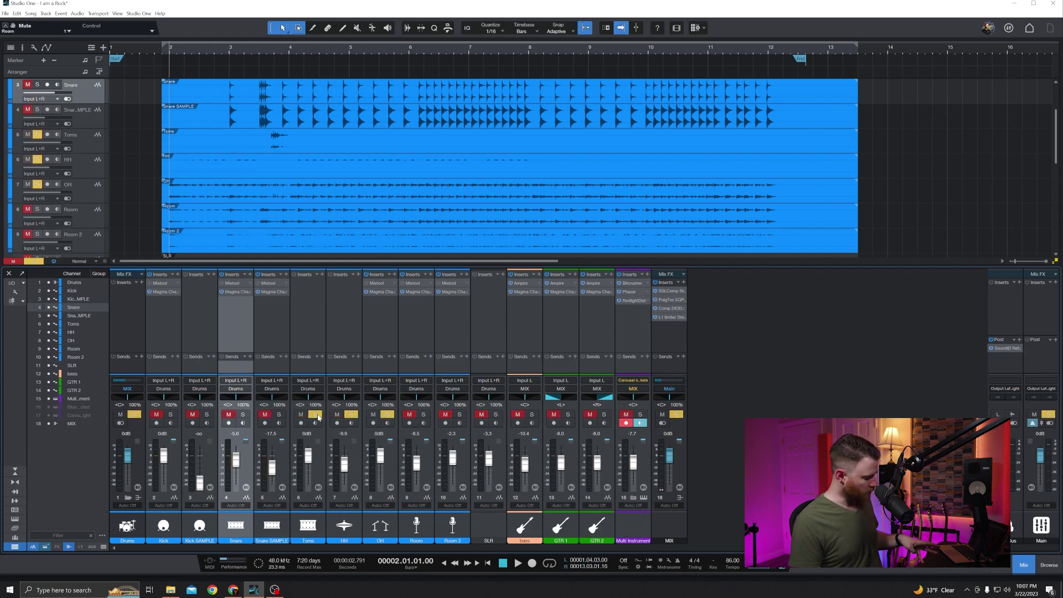
alt+click(318, 415)
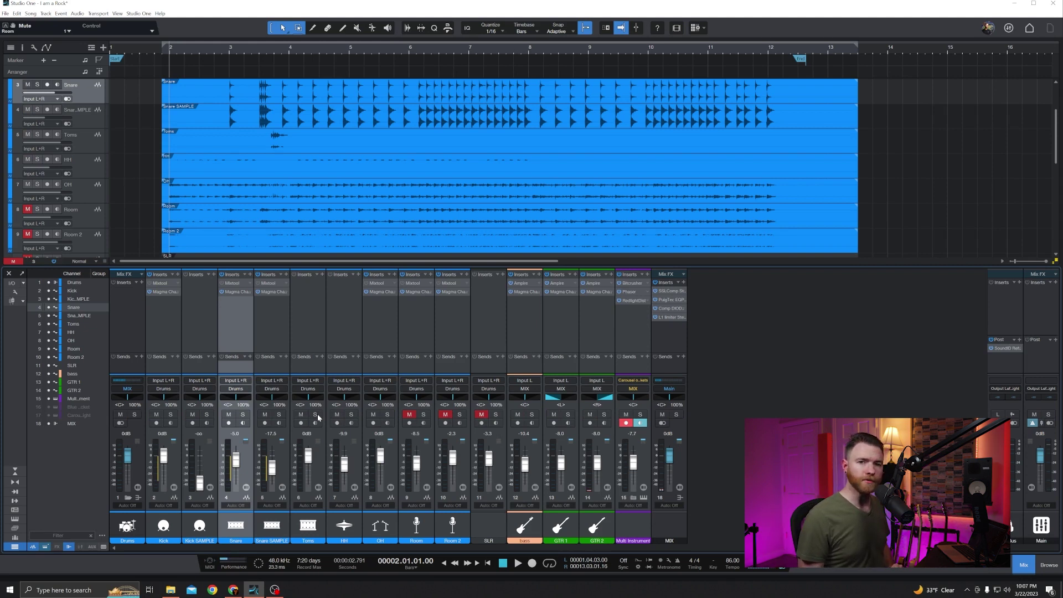
key(ctrl+m)
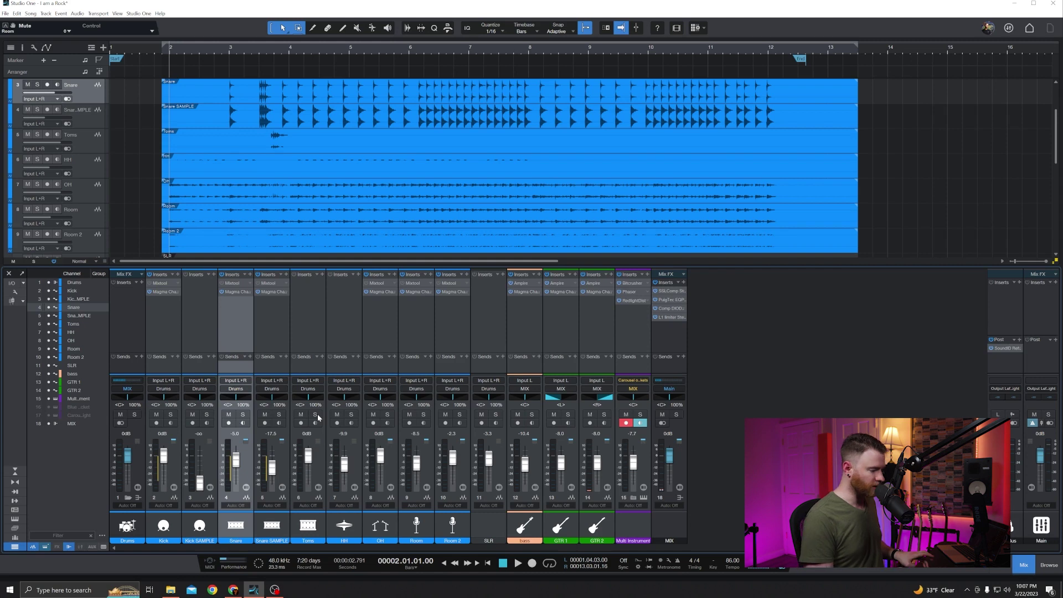
key(shift+m)
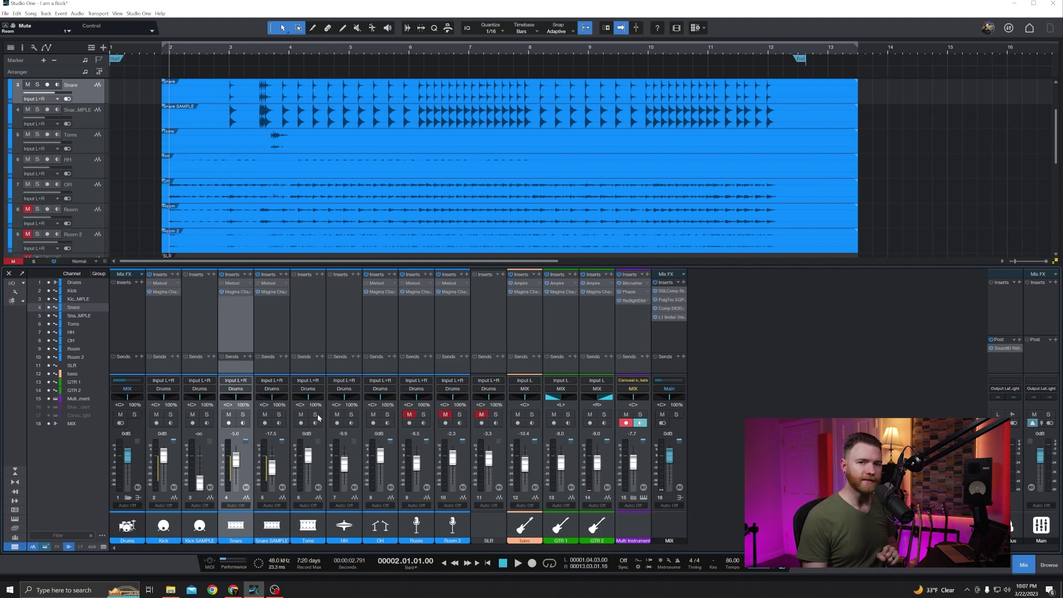
key(shift+m)
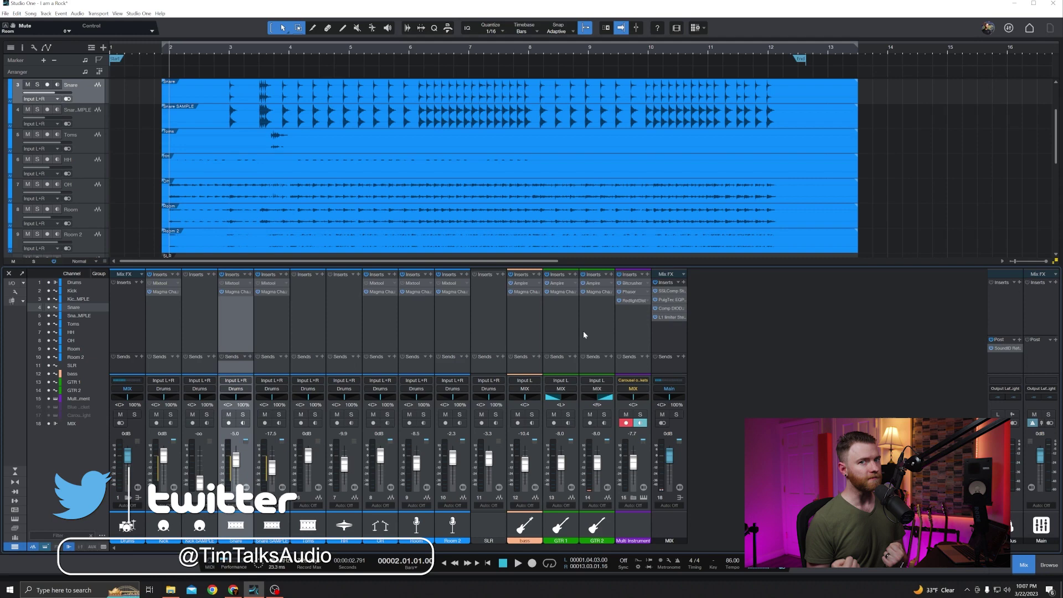
click(558, 313)
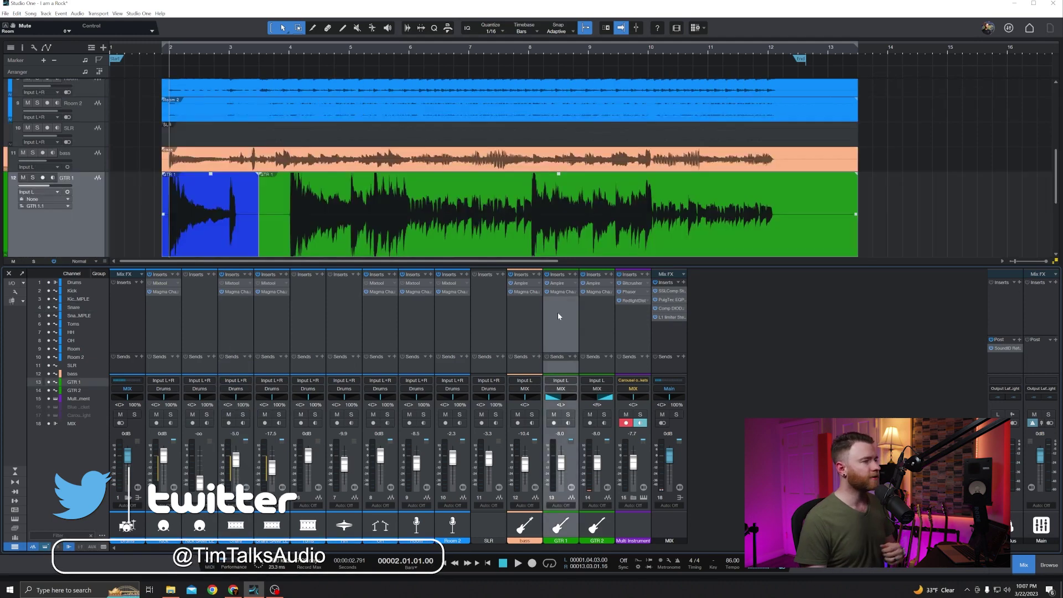
Open Ampire on GTR 1, solo the track, audition four presets, then show the Magma Channel Strip
double_click(559, 283)
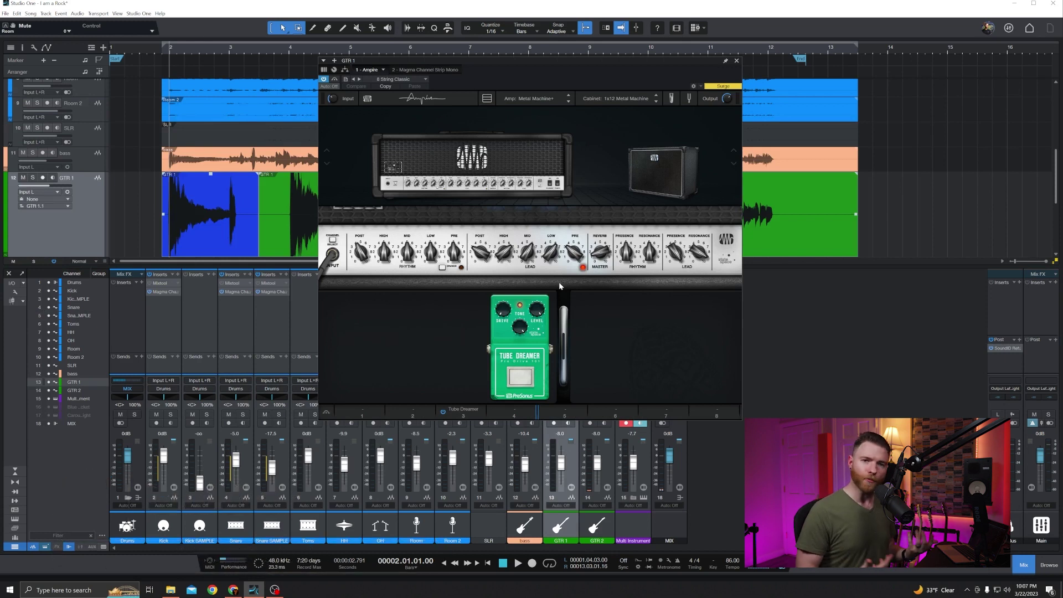
key(s)
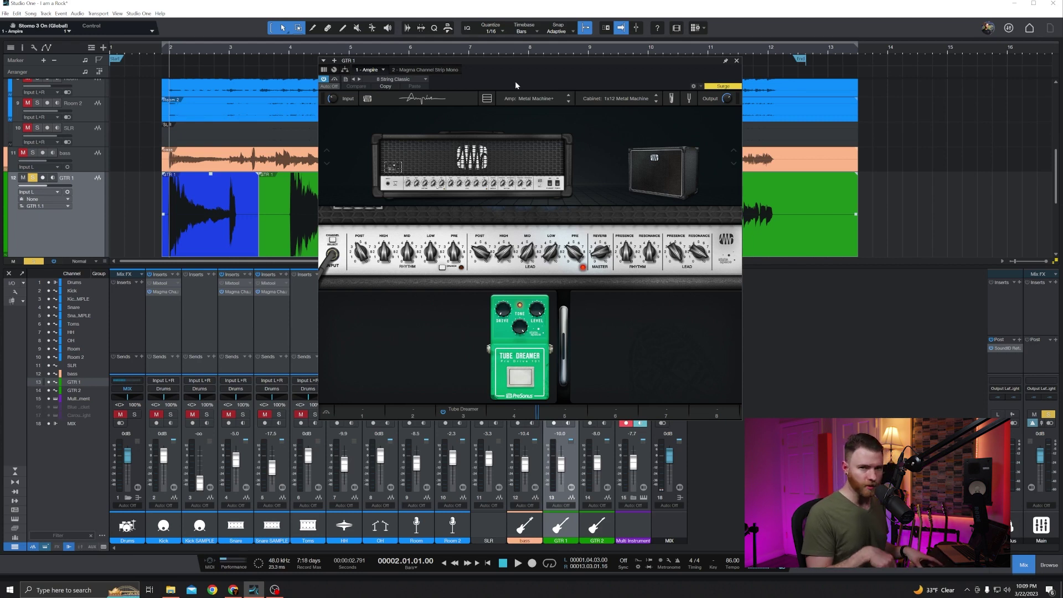
key(alt+Page_Down)
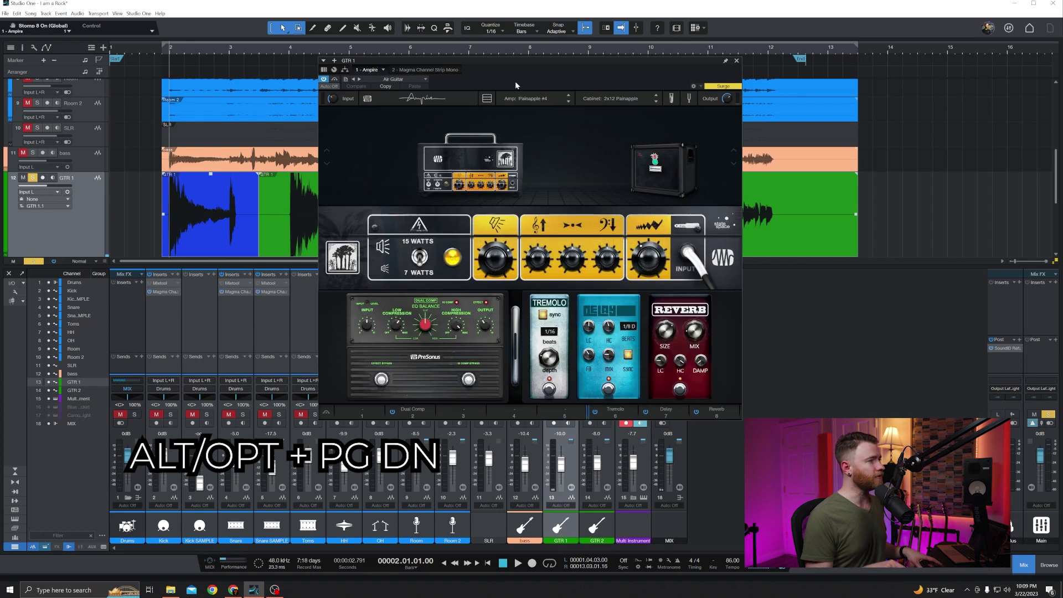
key(alt+Page_Down)
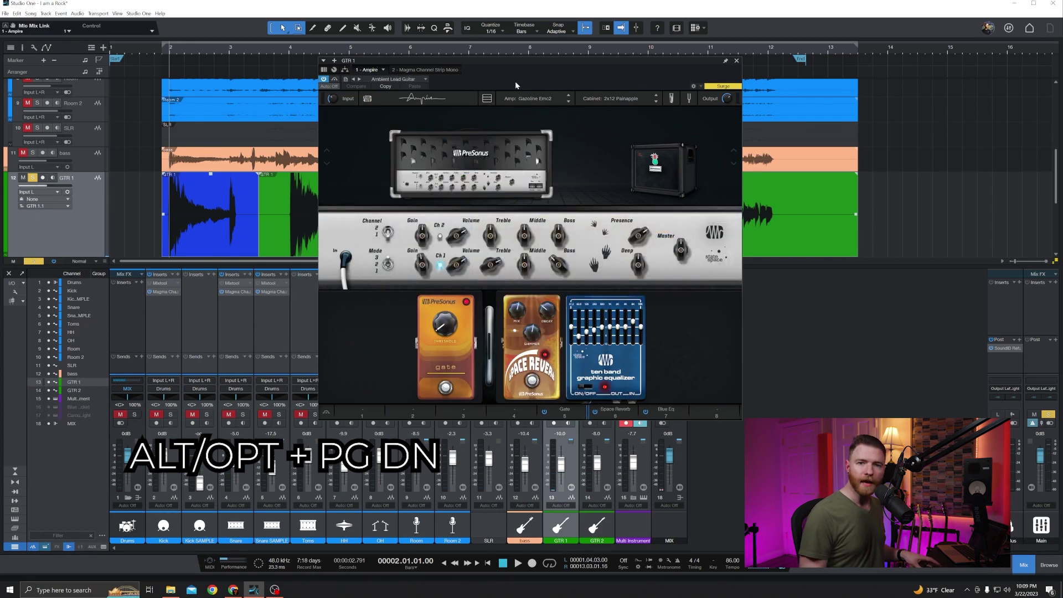
key(alt+Page_Down)
key(alt+Page_Down)
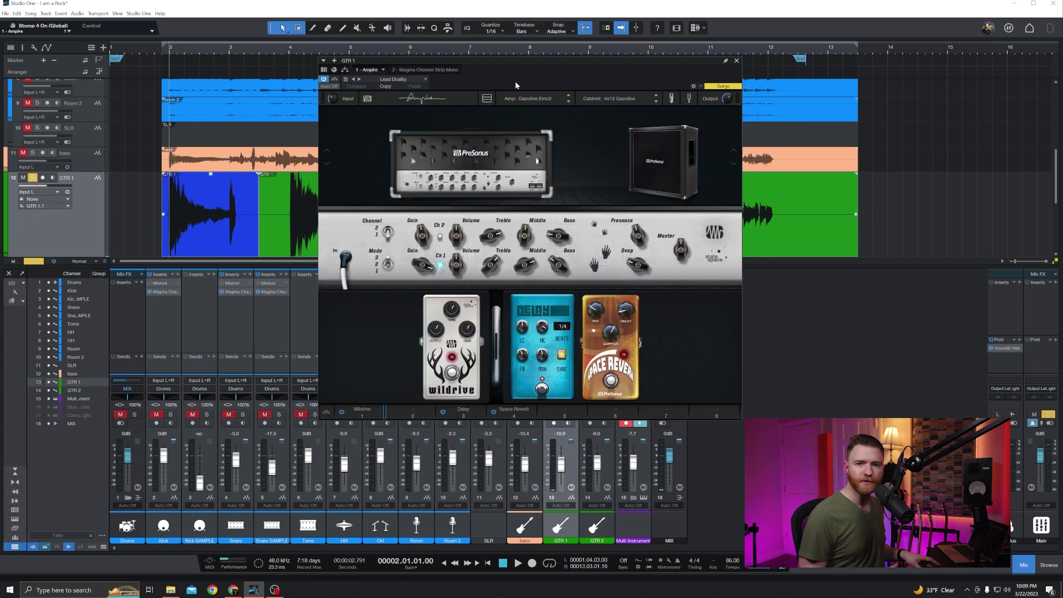
key(alt+Page_Down)
key(alt+Page_Down)
key(alt+Page_Down)
key(alt+Page_Down)
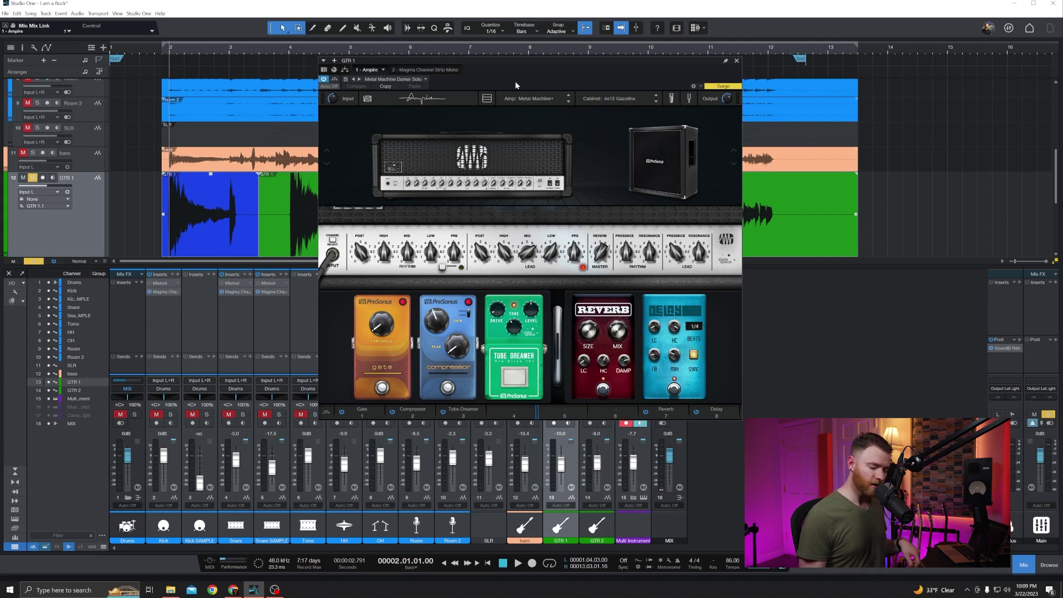
key(ctrl+Page_Down)
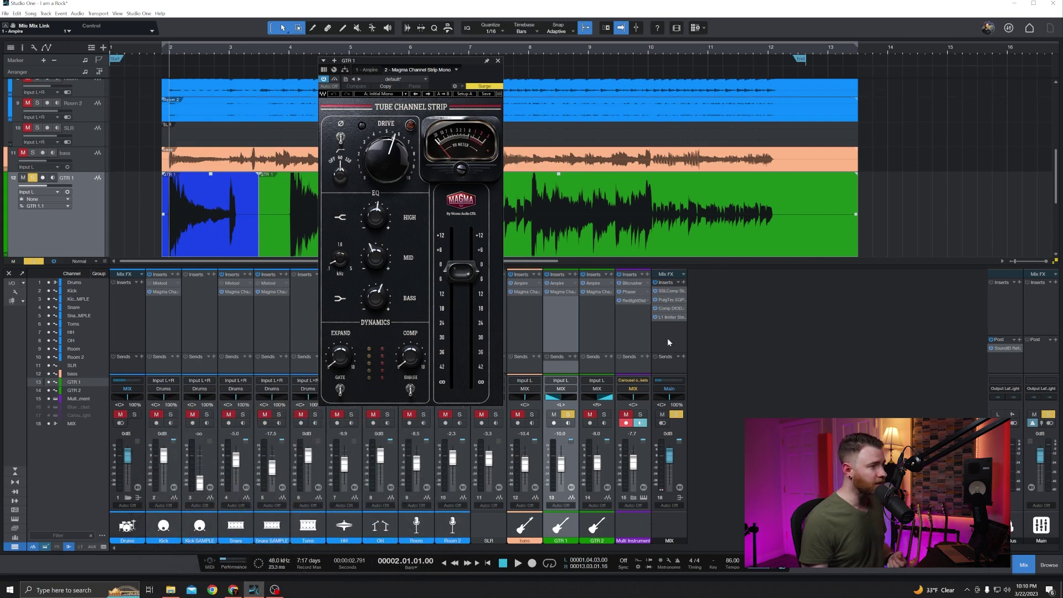
Step through the MIX bus inserts (PuigTec EQP1A, Comp DIODE-609, L1), ending on SSLComp Stereo
click(668, 291)
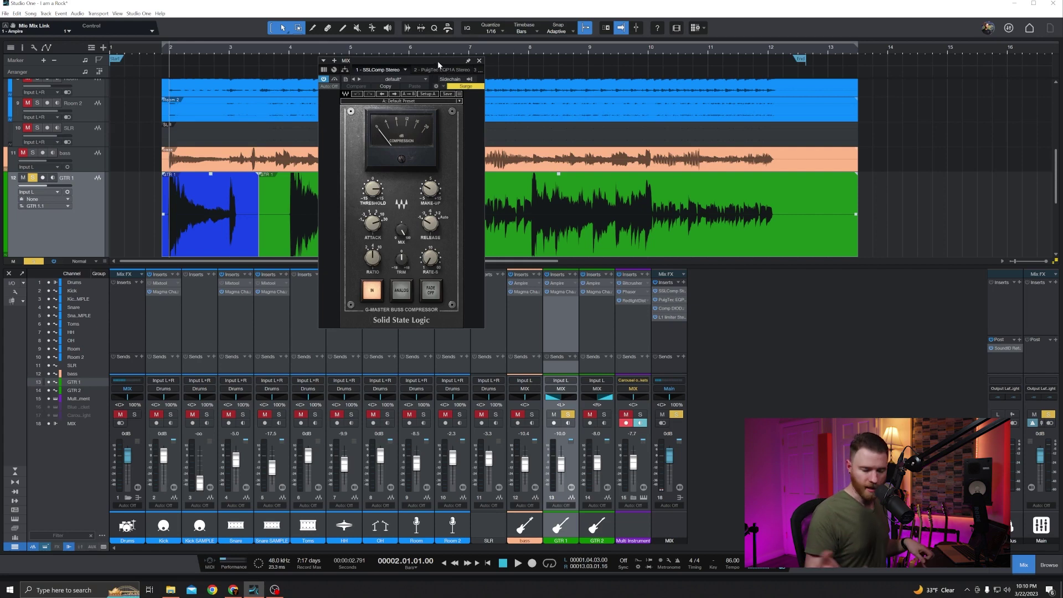
click(438, 65)
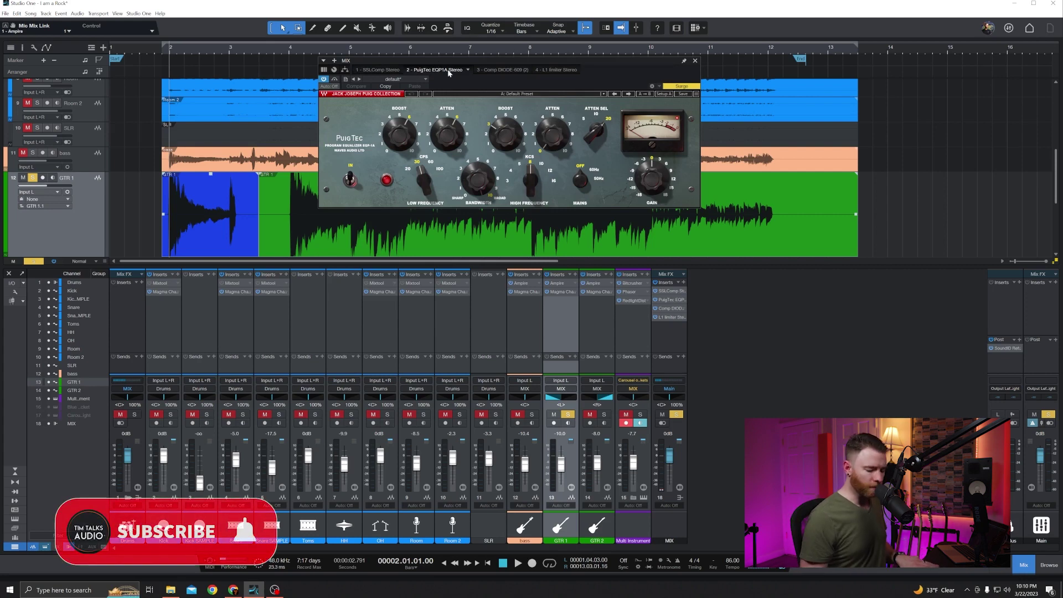
click(498, 70)
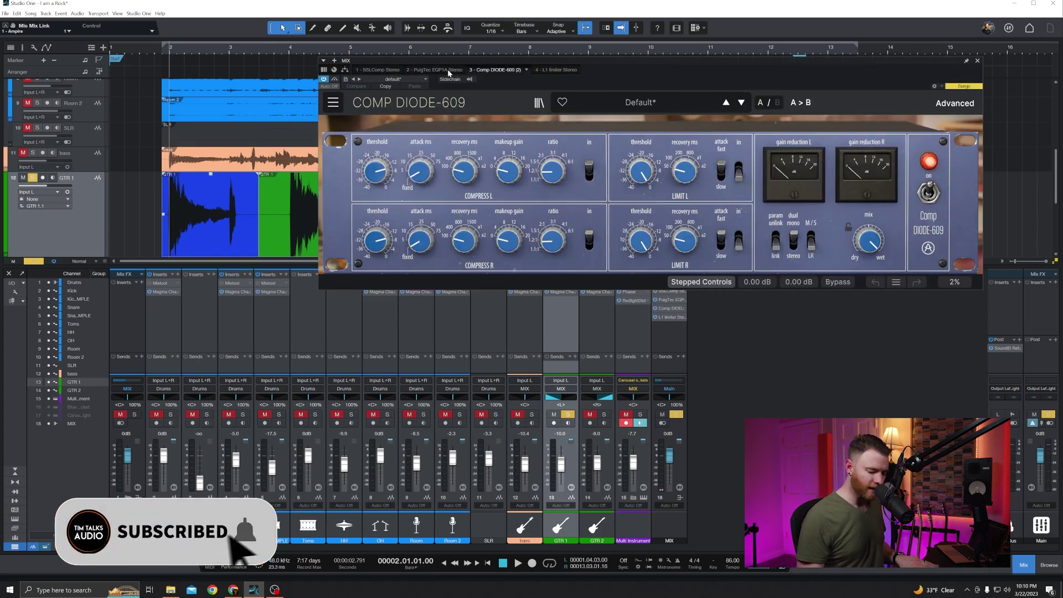
click(557, 68)
click(448, 71)
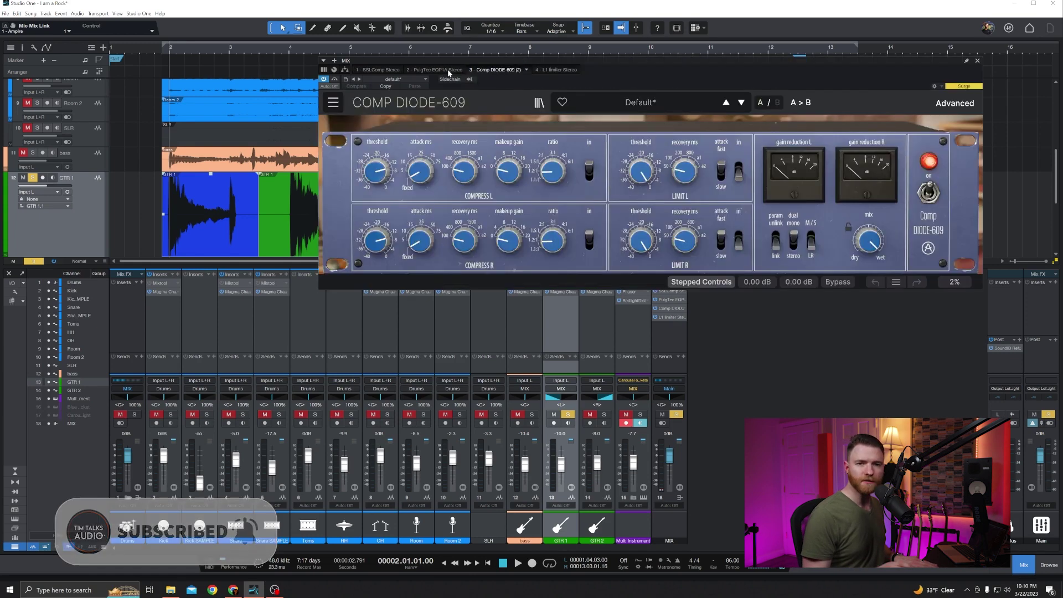
click(449, 70)
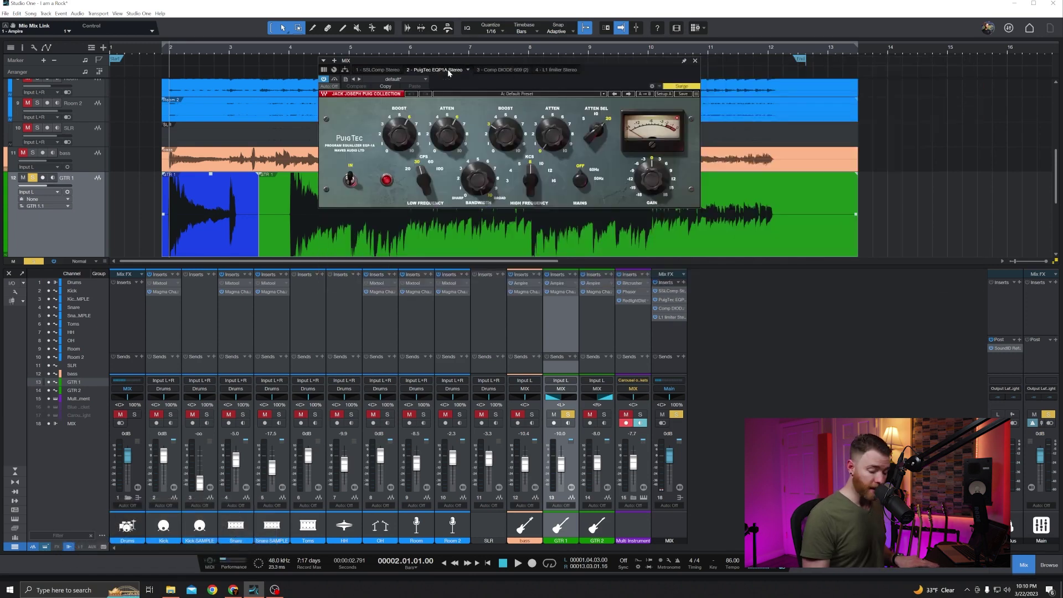
click(449, 72)
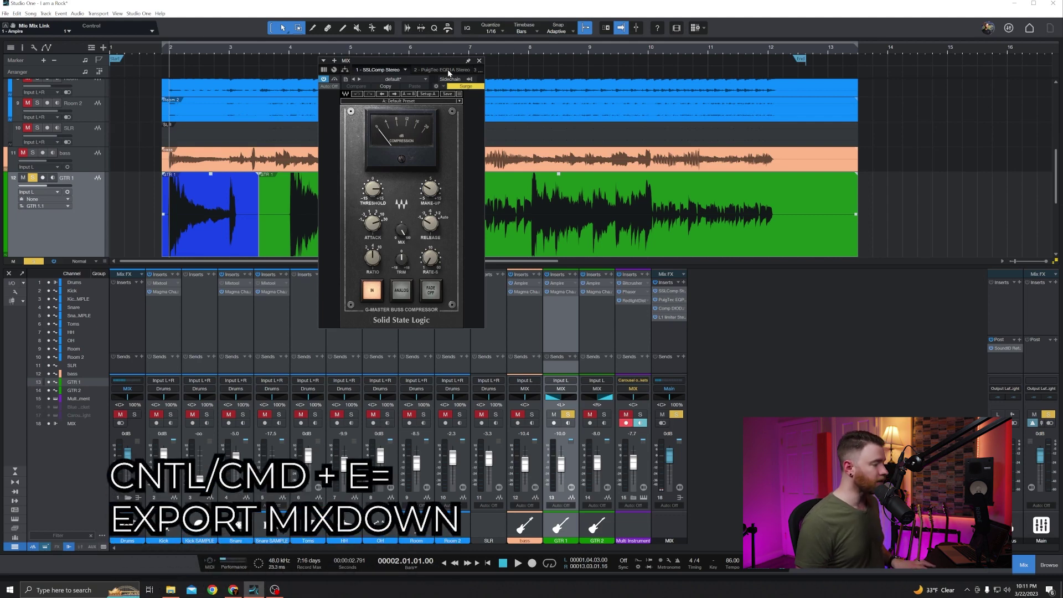
key(ctrl+e)
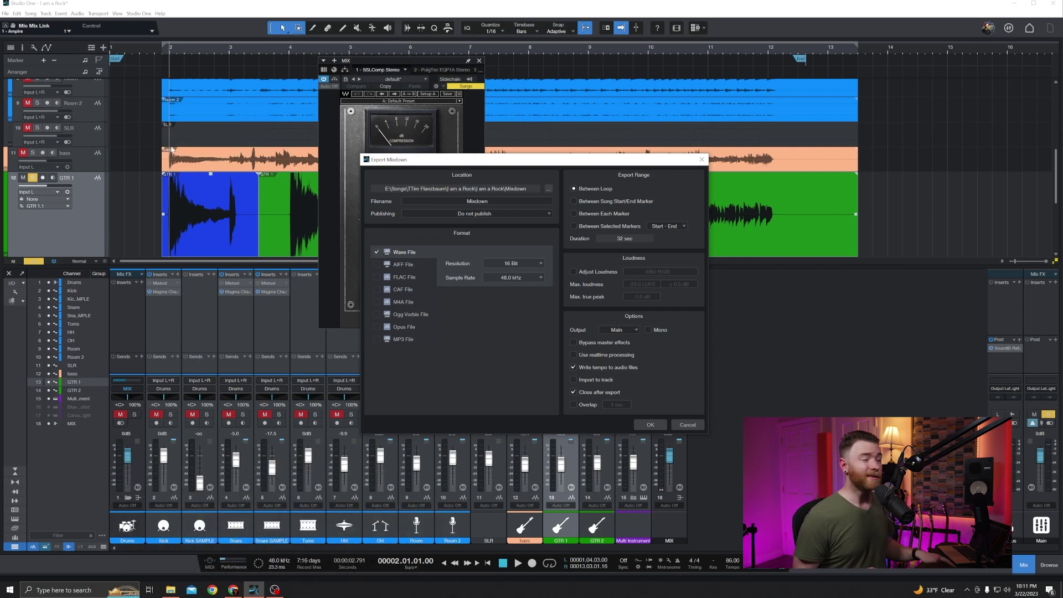
key(Escape)
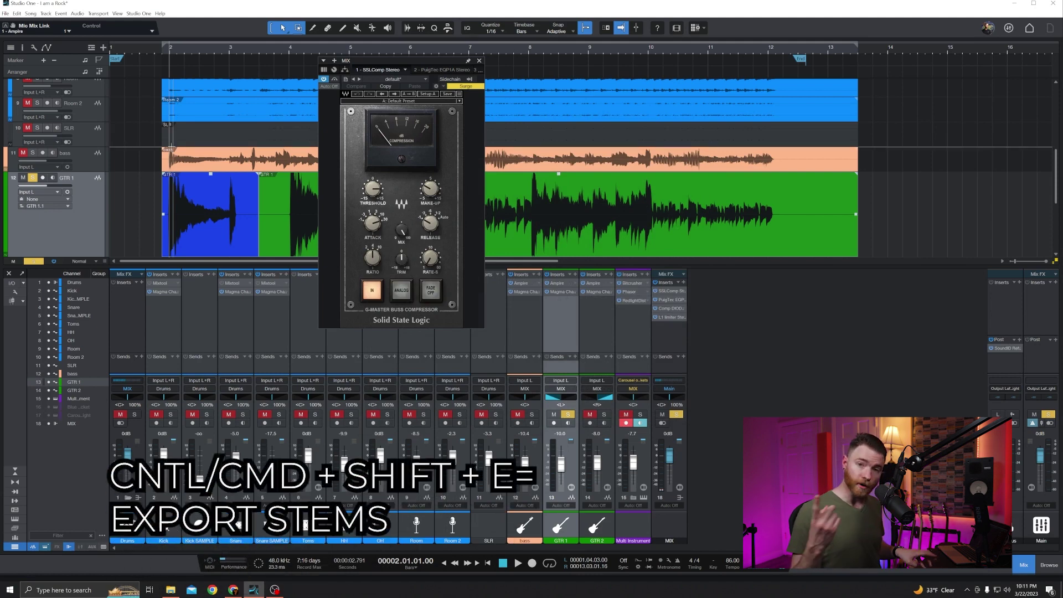
key(ctrl+shift+e)
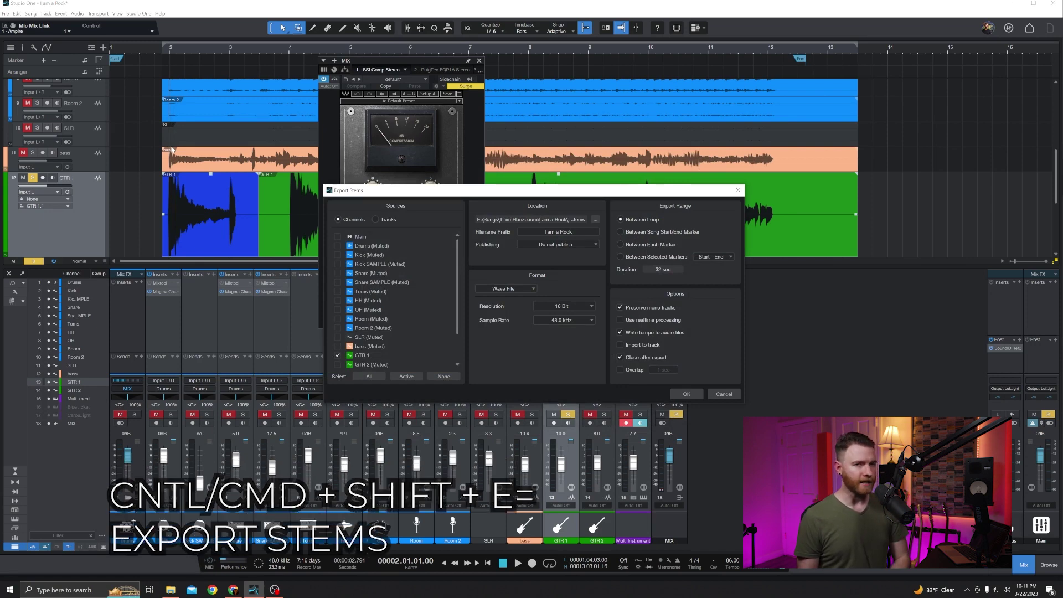
key(Escape)
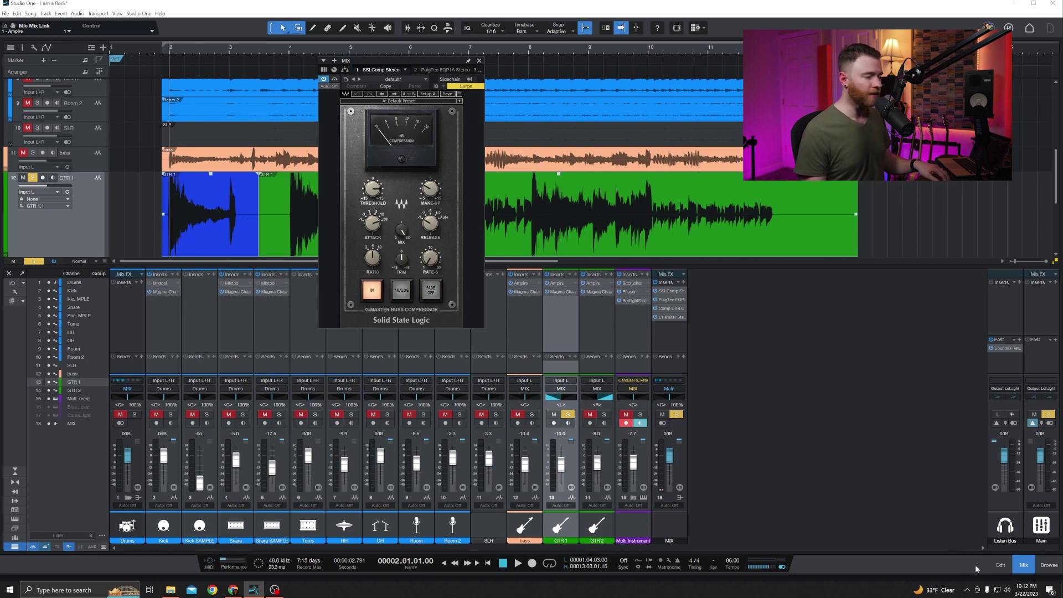
Show the Edit view, Mixer, Browser and track Inspector in turn (F2, F3, F5, F4)
key(F2)
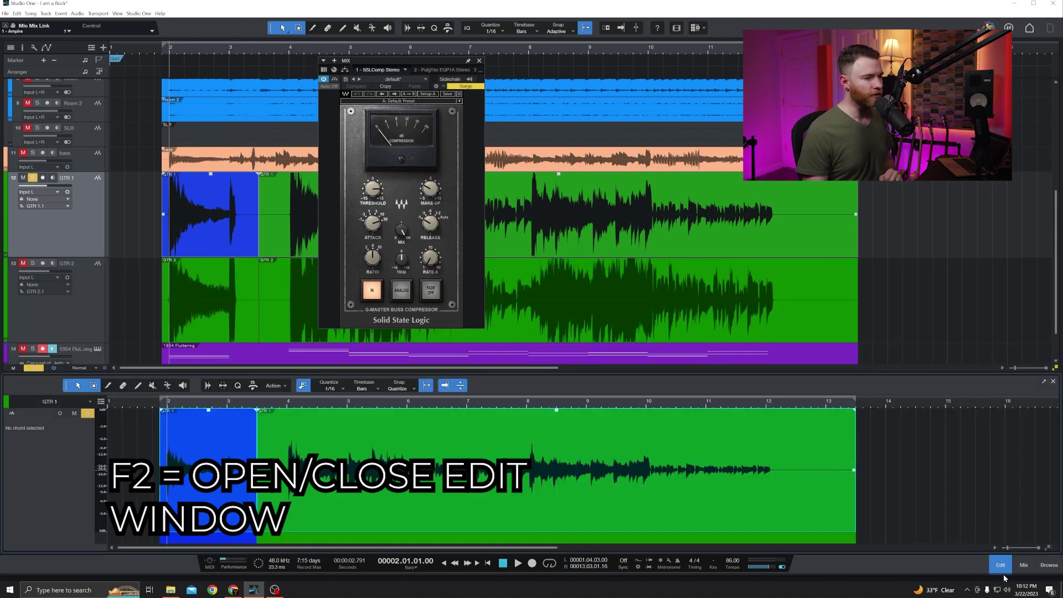
key(F3)
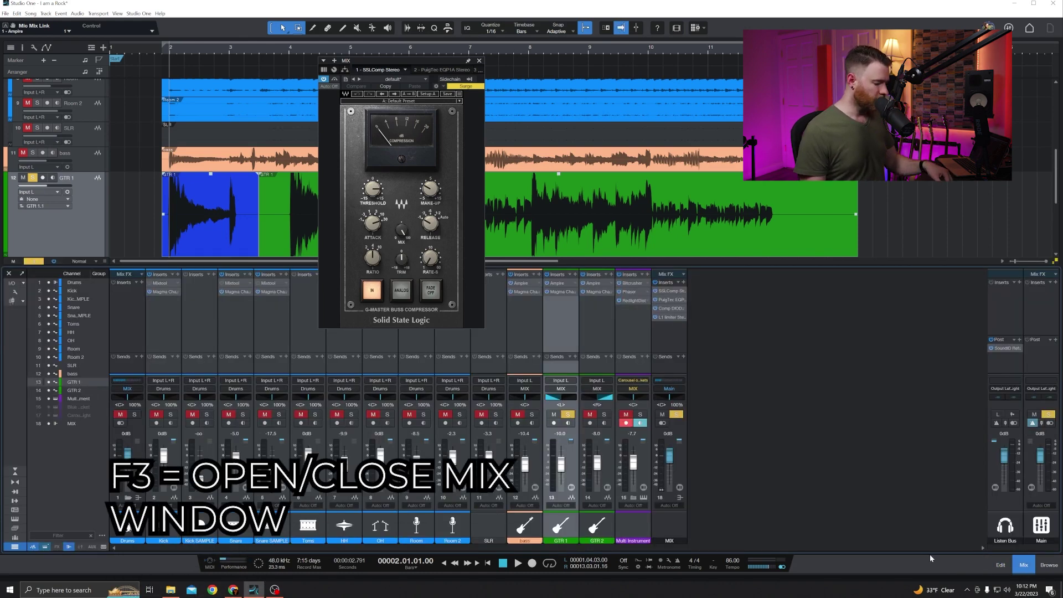
key(F5)
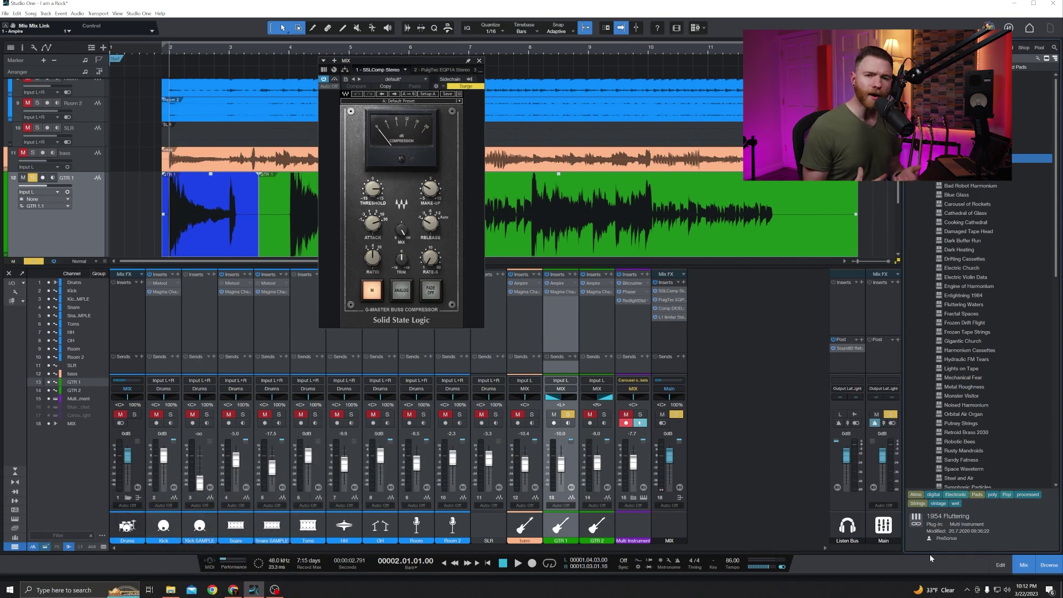
key(F4)
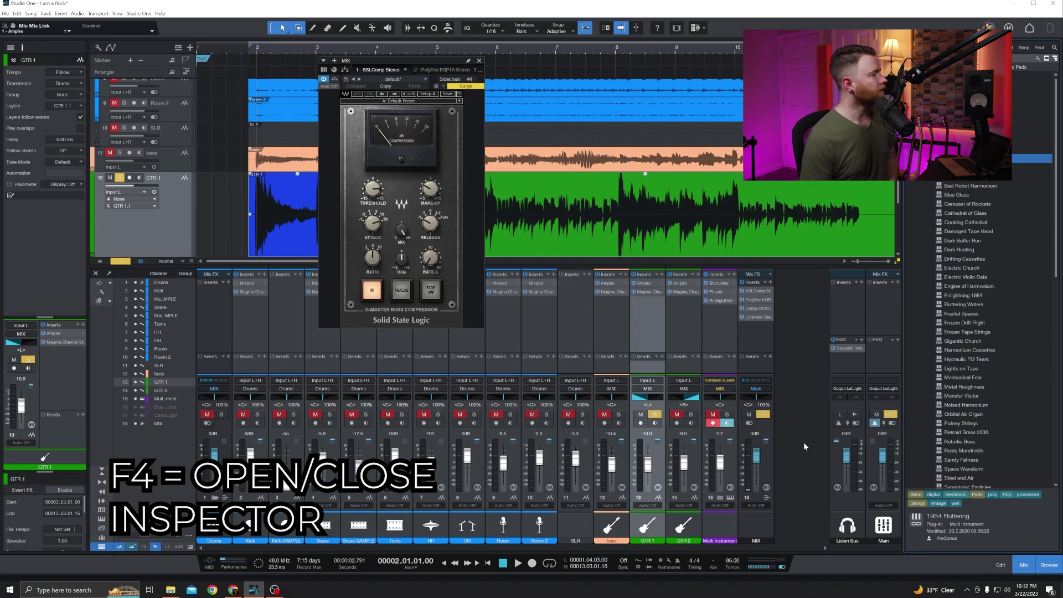
Hide the Inspector, Browser and Mixer so the arrangement fills the window
click(21, 51)
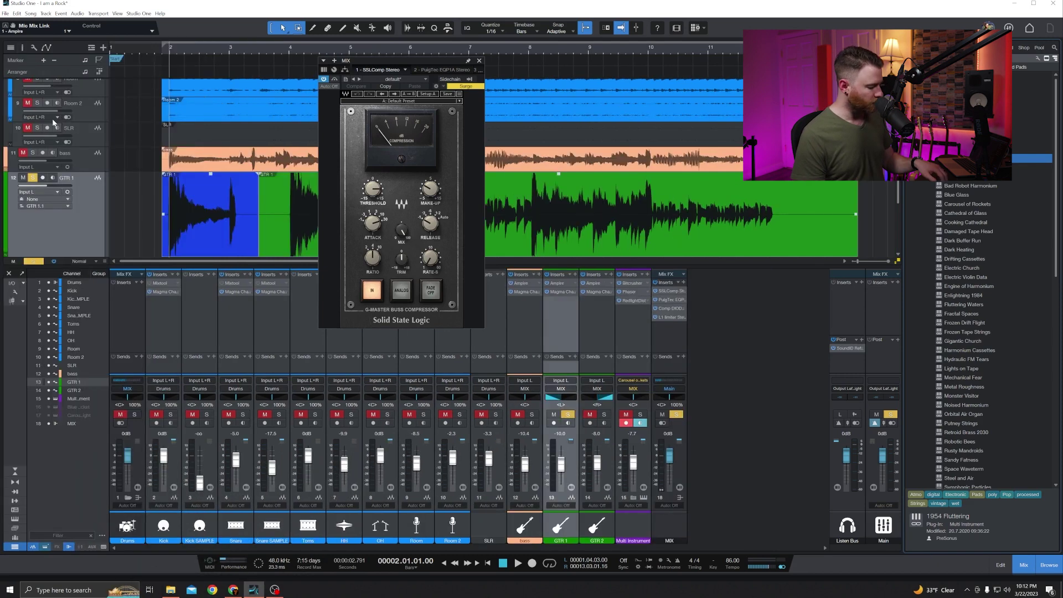
key(F5)
key(F3)
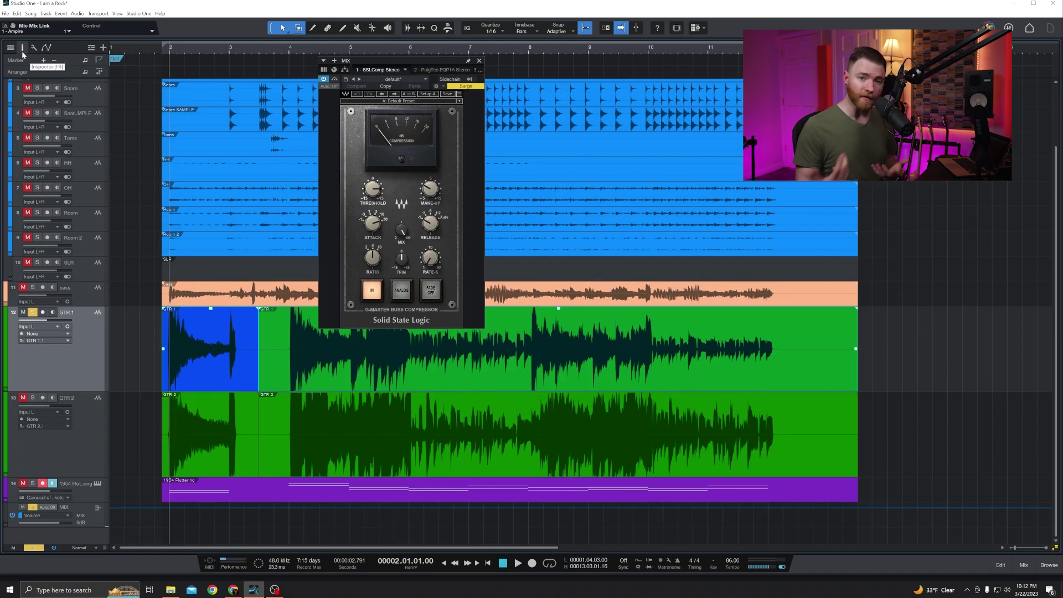
click(23, 51)
key(F3)
key(F5)
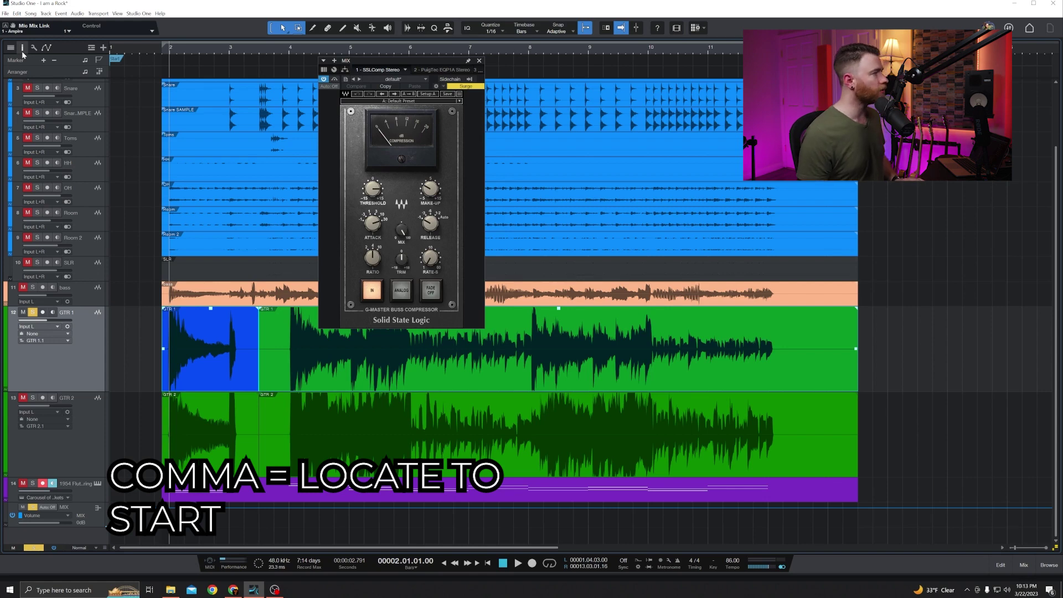
Move the playhead to the song start, then the loop start, then around bar 10
key(comma)
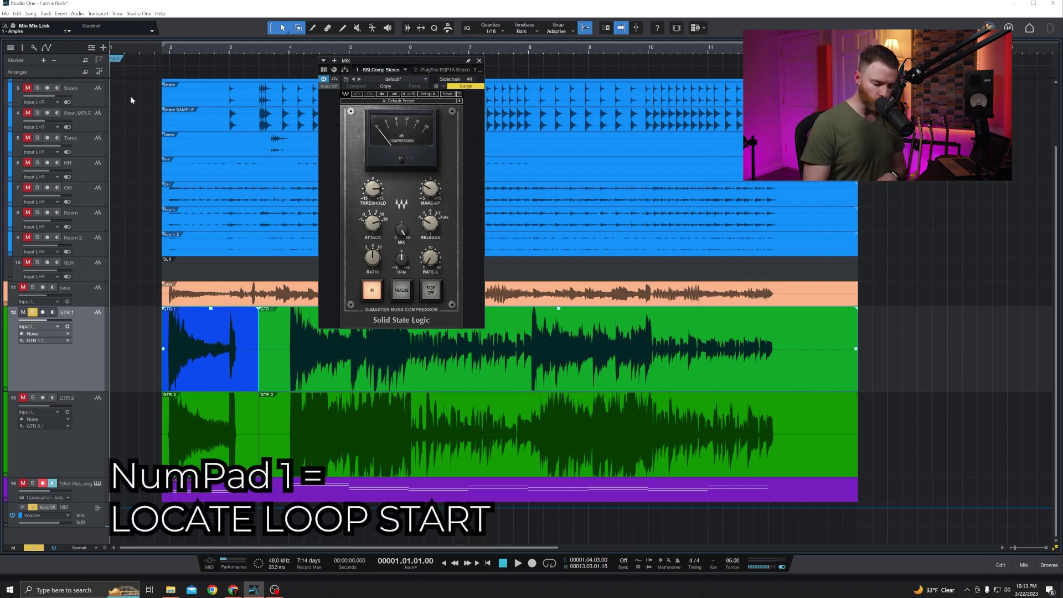
key(KP_1)
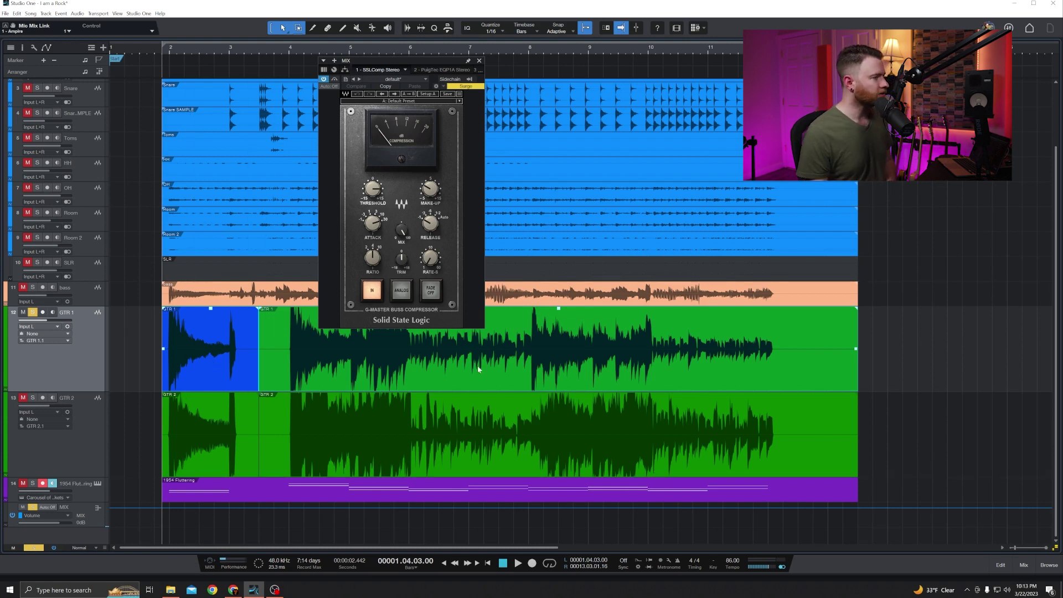
click(690, 52)
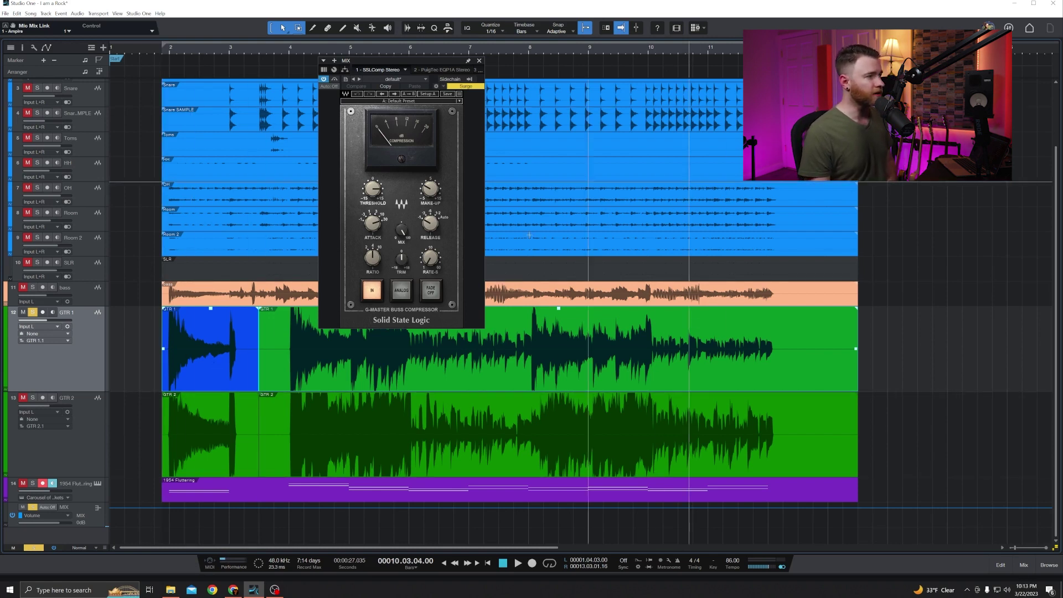
Select GTR 2, close the Ampire window, and jump the playhead to the selection start
click(231, 452)
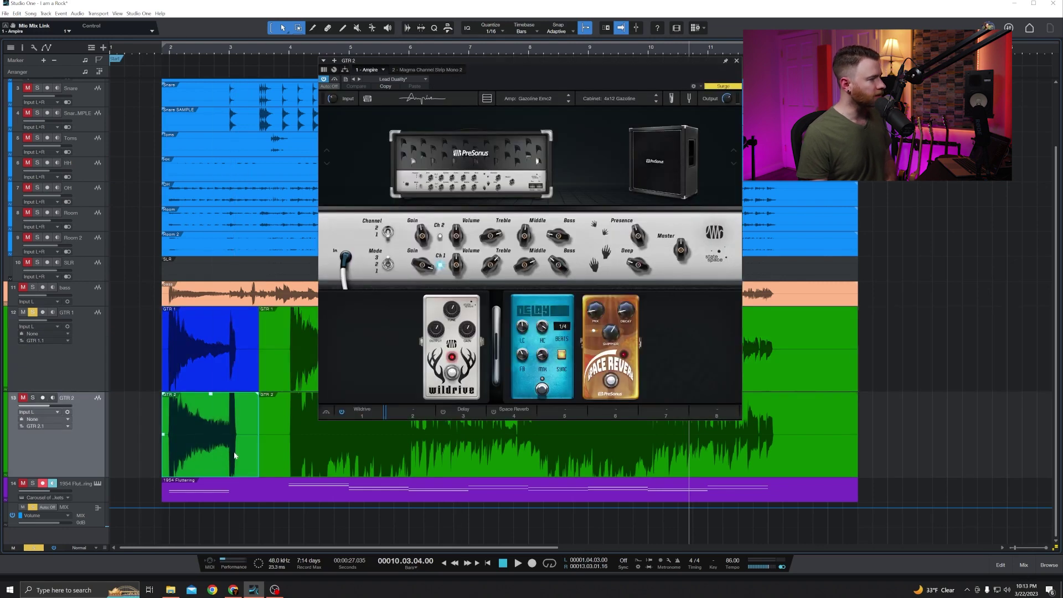
click(736, 61)
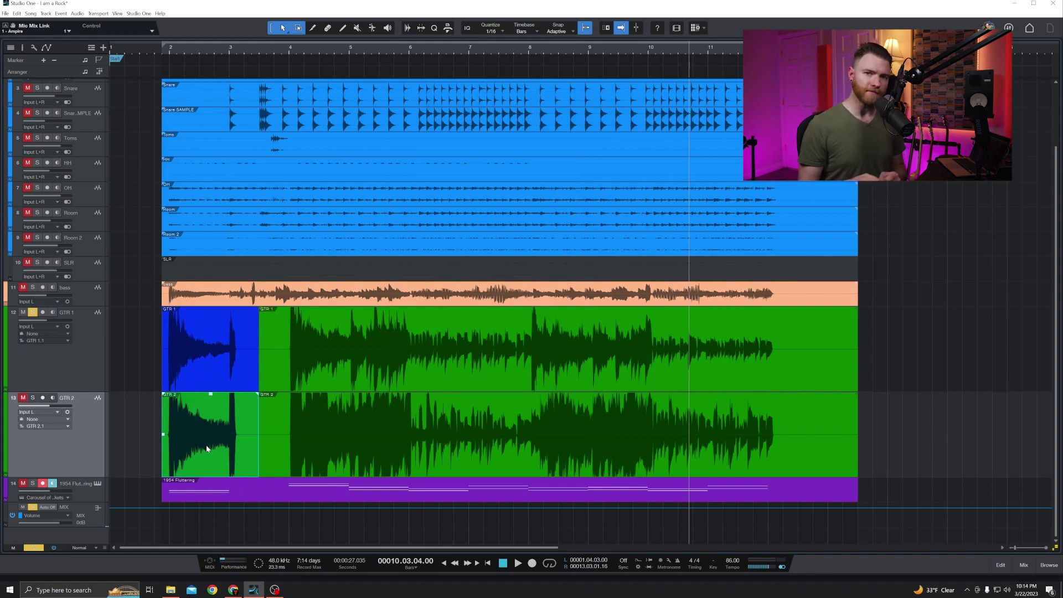
key(l)
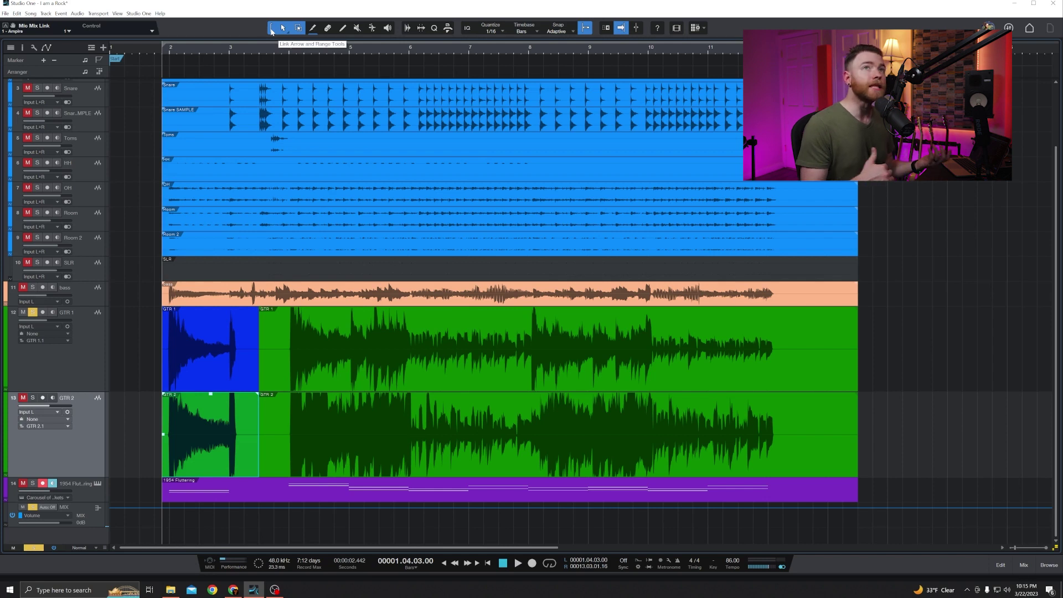
Turn on Link Arrow and Range Tools beside the arrow tool in the toolbar
click(272, 30)
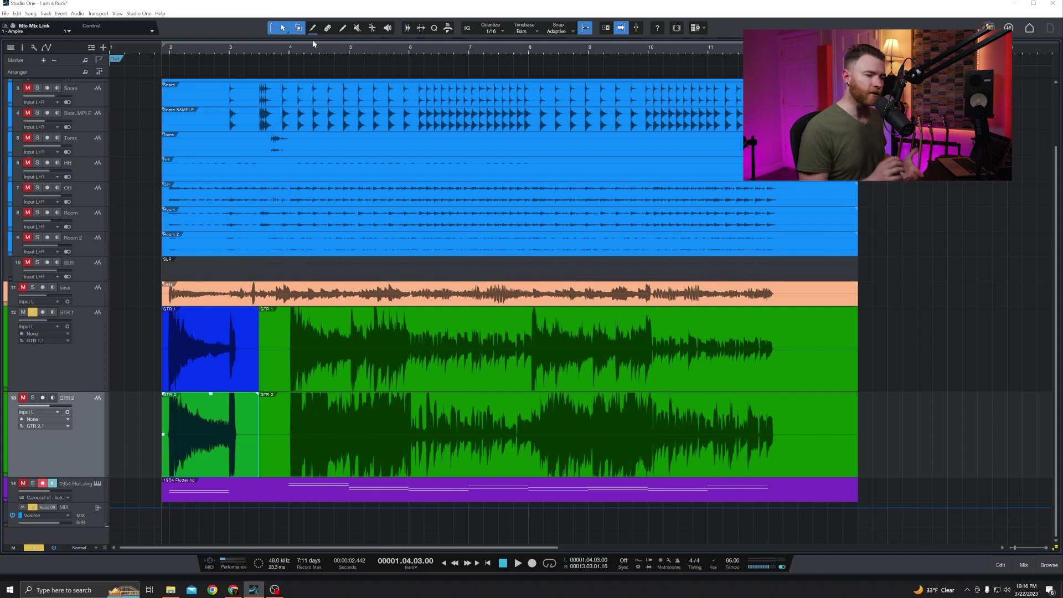
Cycle through the editing tools with keys 2 to 8: Range, Split, Eraser, ending on Listen
key(2)
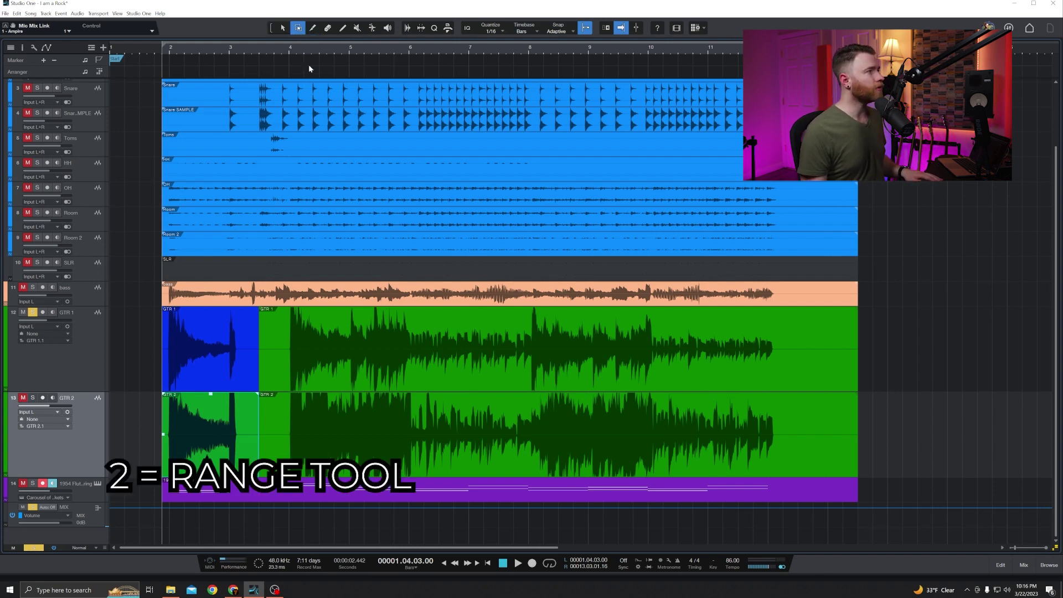
key(3)
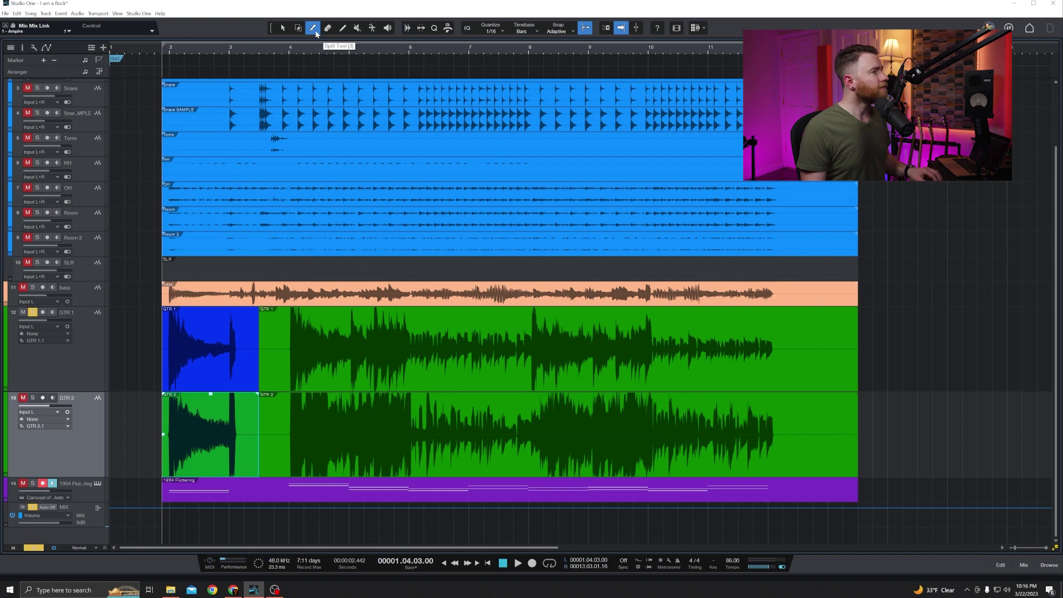
key(4)
key(5)
key(6)
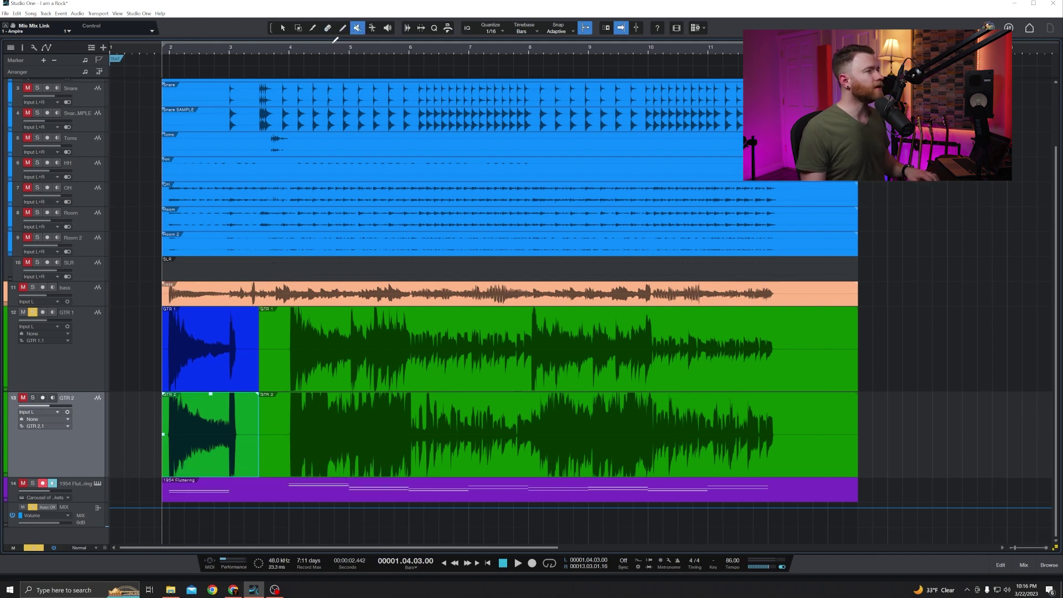
key(7)
key(8)
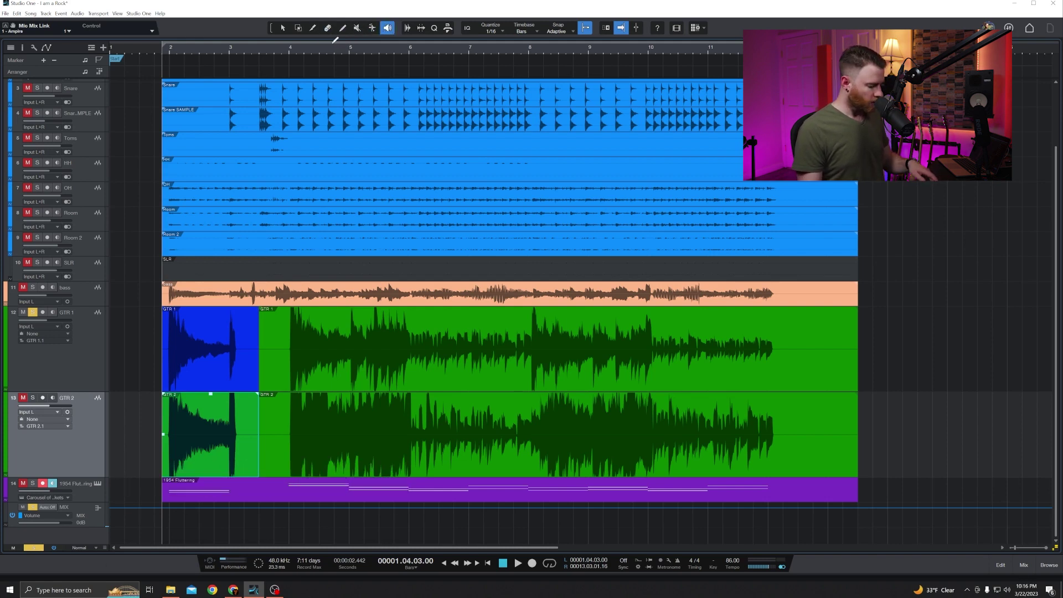